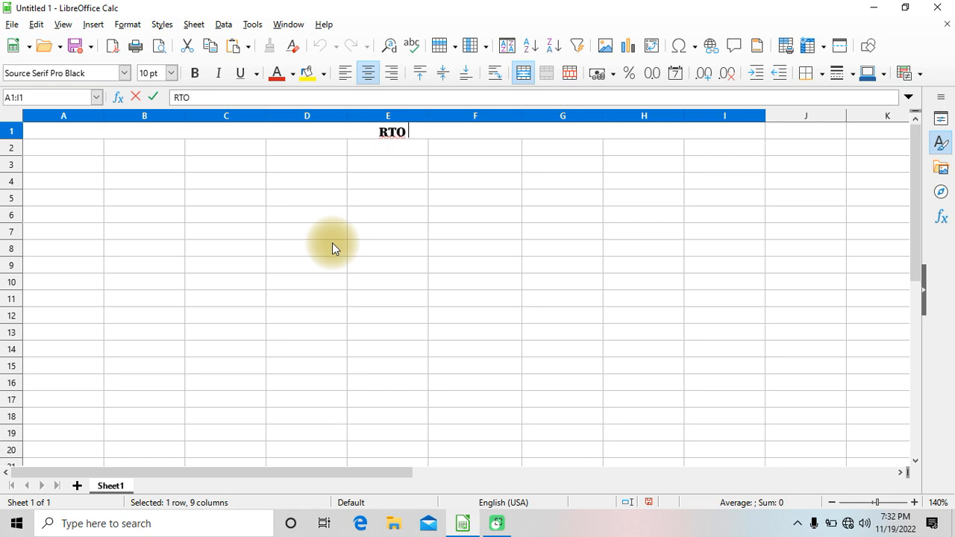
Step: Complete the merged row 1 title as "RTO COMPANY" and enter the headings "Sr." in A2 and "Name" in B2
text(COMPANY)
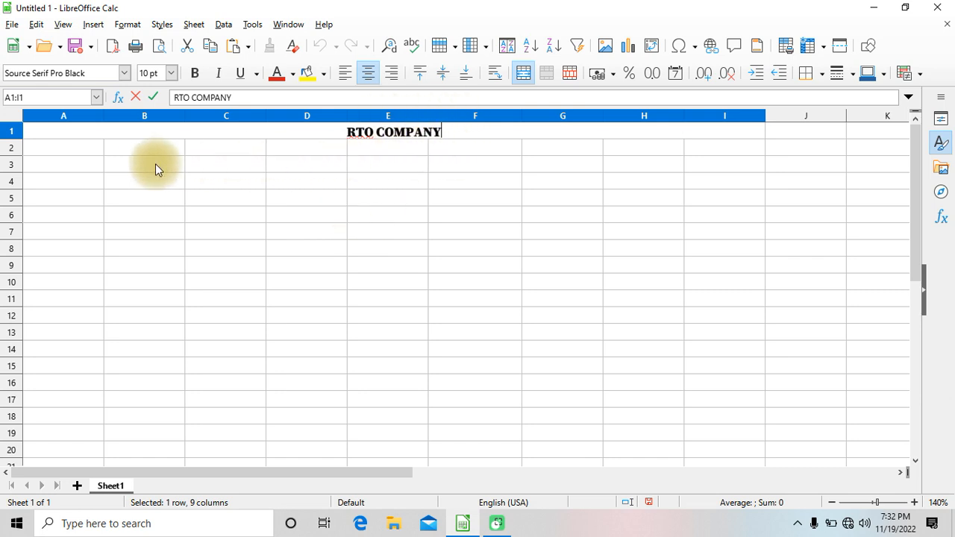
click(94, 152)
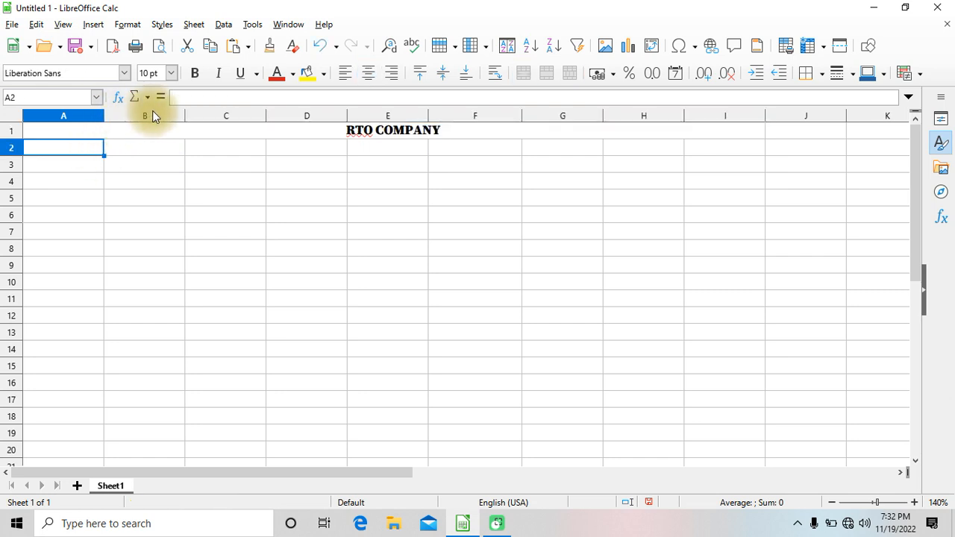
text(S)
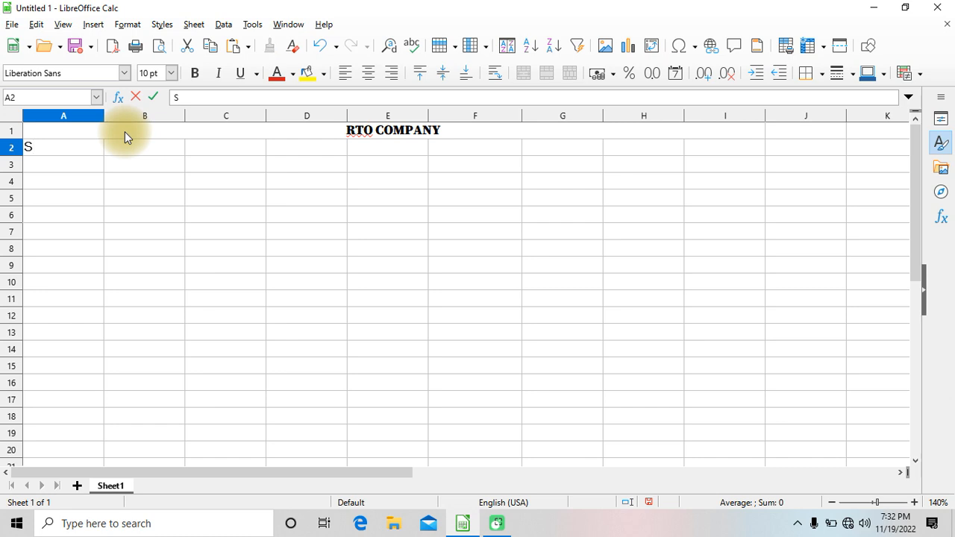
text(r.)
key(Tab)
text(Name)
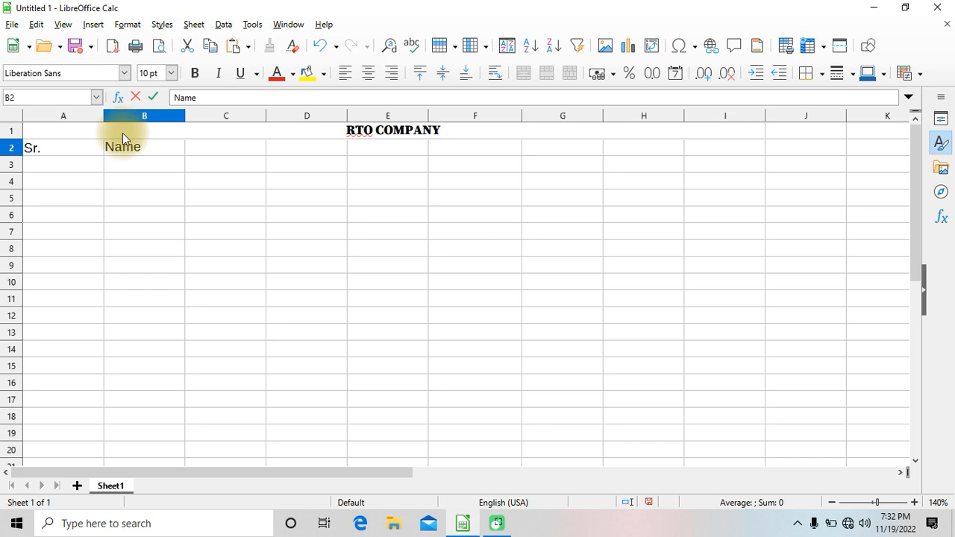
key(Tab)
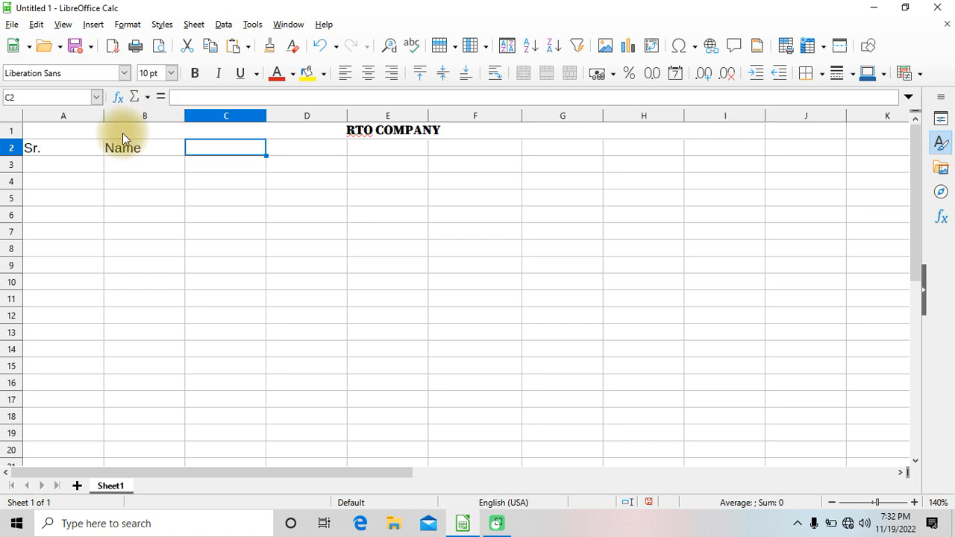
Step: Enter the headings "Fathers name", "DOB" and "Address" in cells C2 to E2
text(Fat)
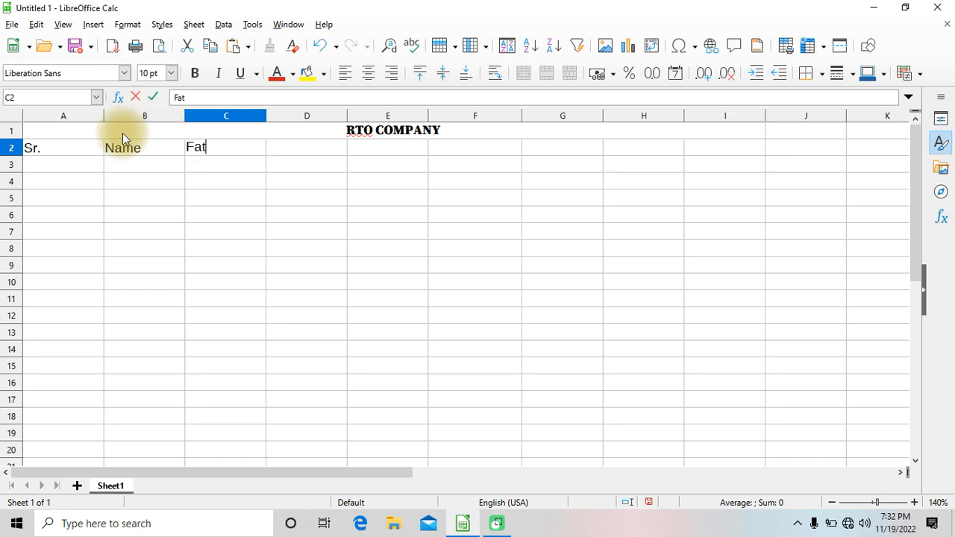
text(hers name)
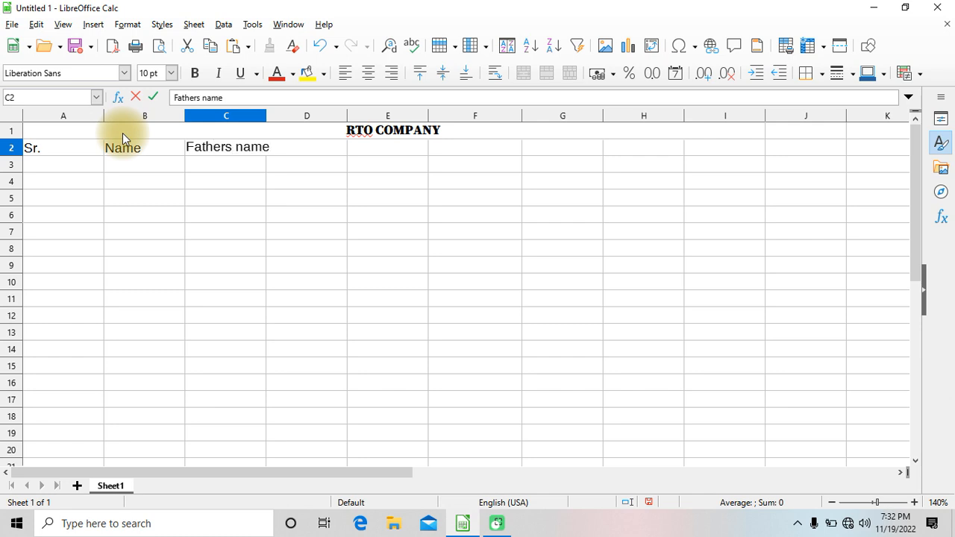
key(Tab)
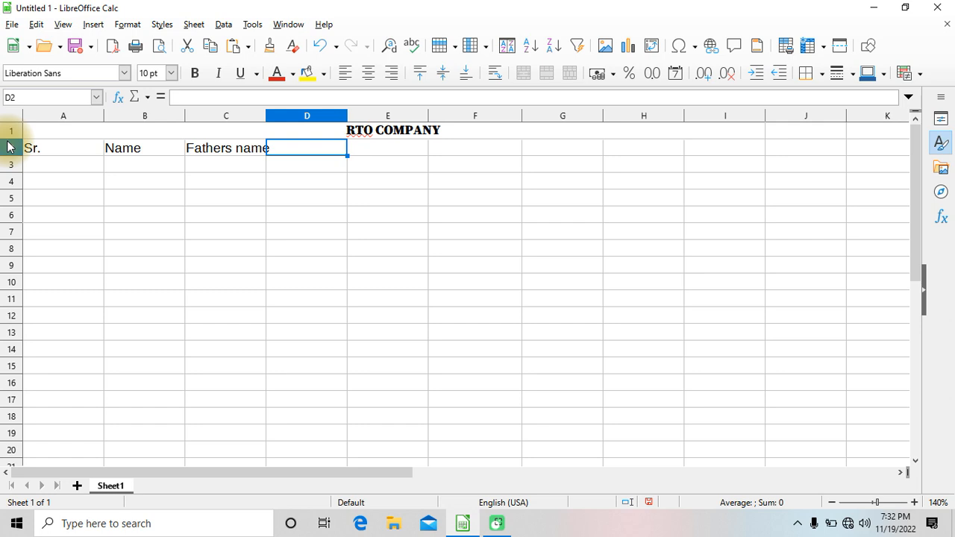
text(DOB)
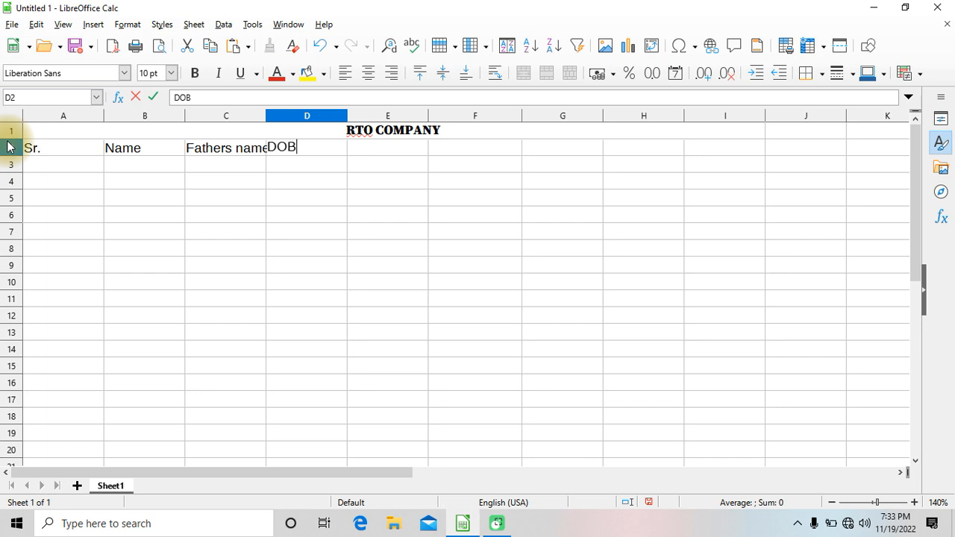
key(Tab)
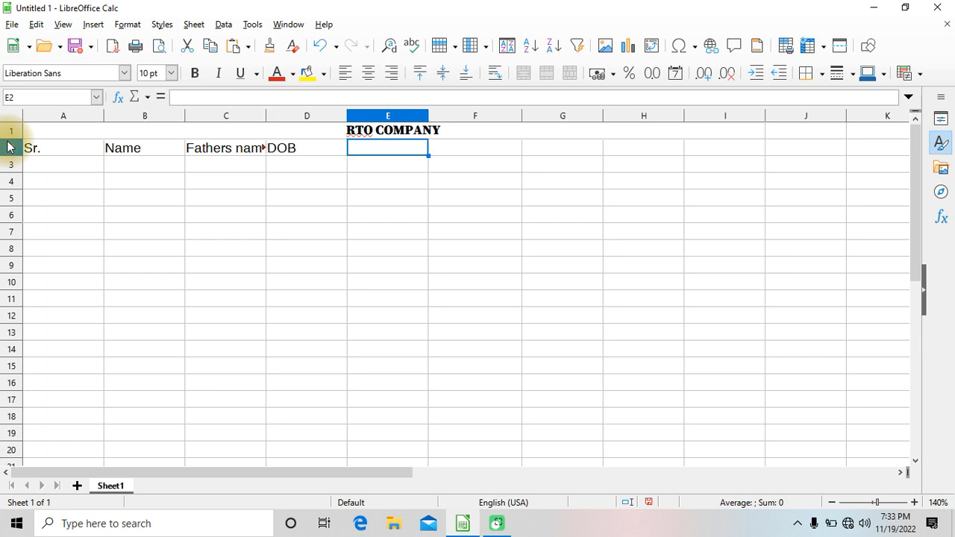
text(Address)
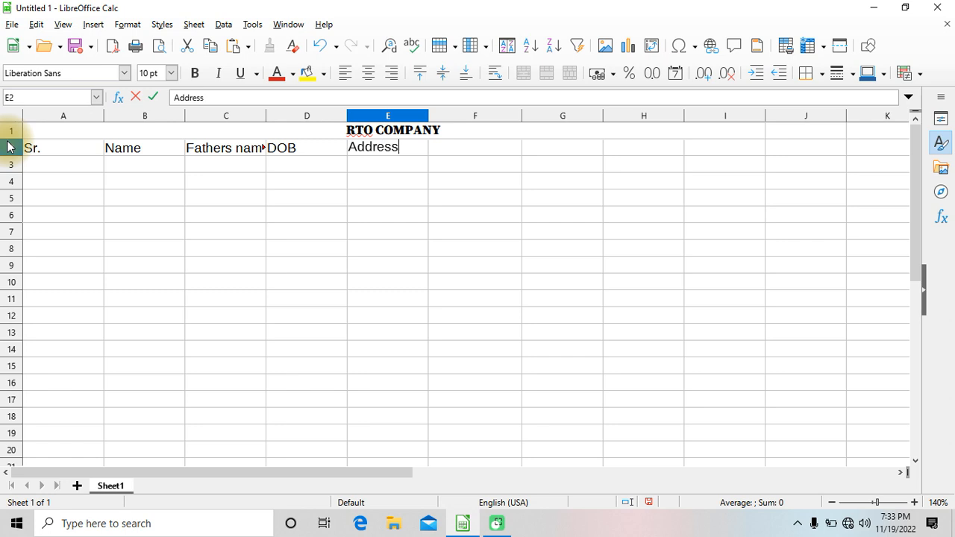
key(Tab)
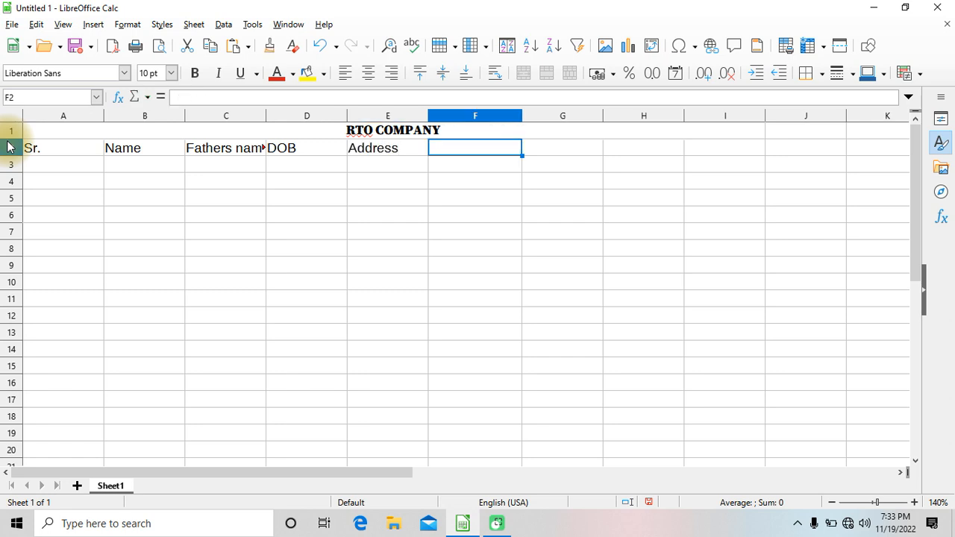
Step: Enter the heading "Vehicle Reg.No" in F2 and "Engine No" in G2
text(V)
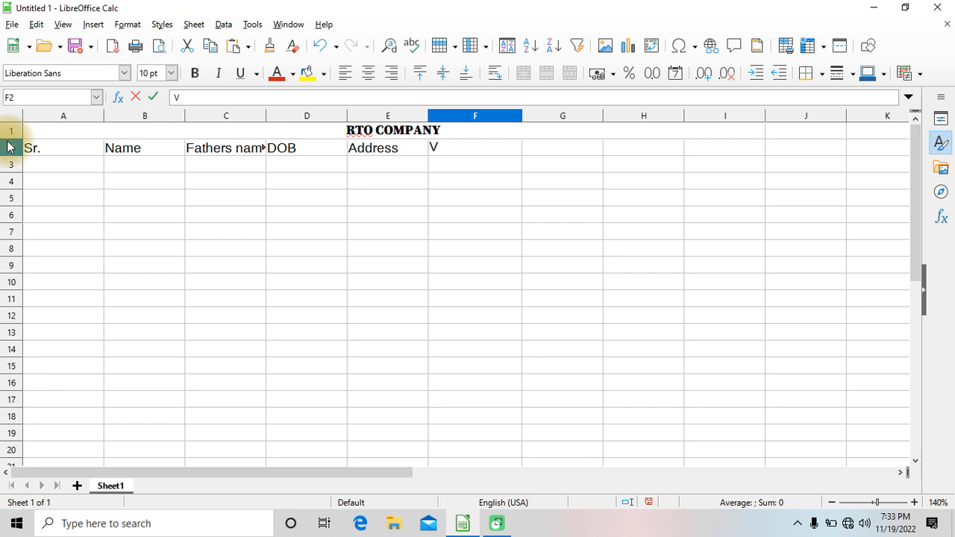
text(ehicle )
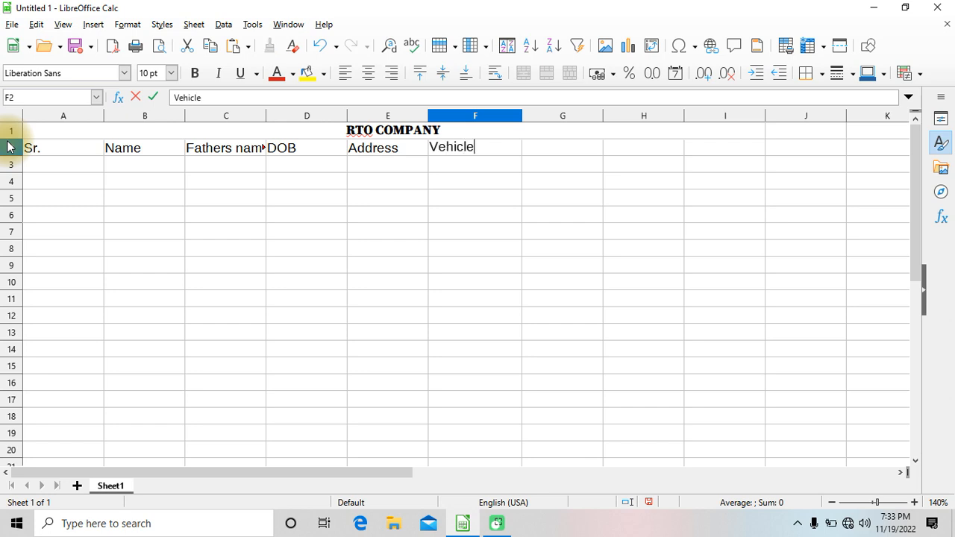
text(Reg.No)
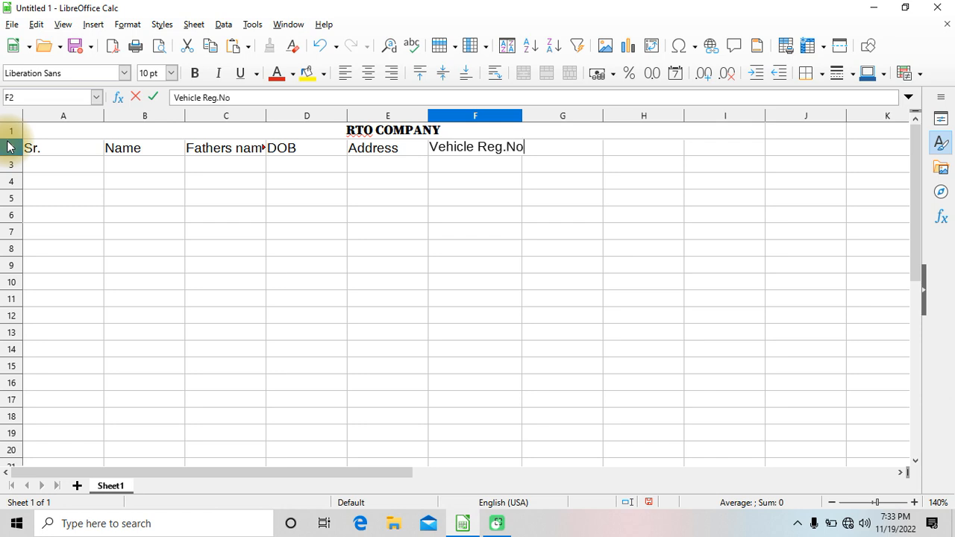
key(Tab)
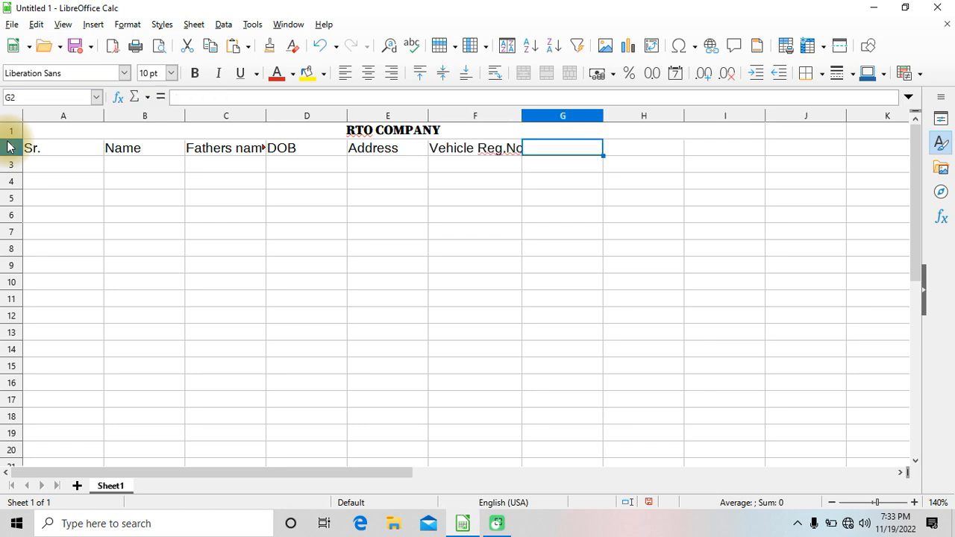
text(En)
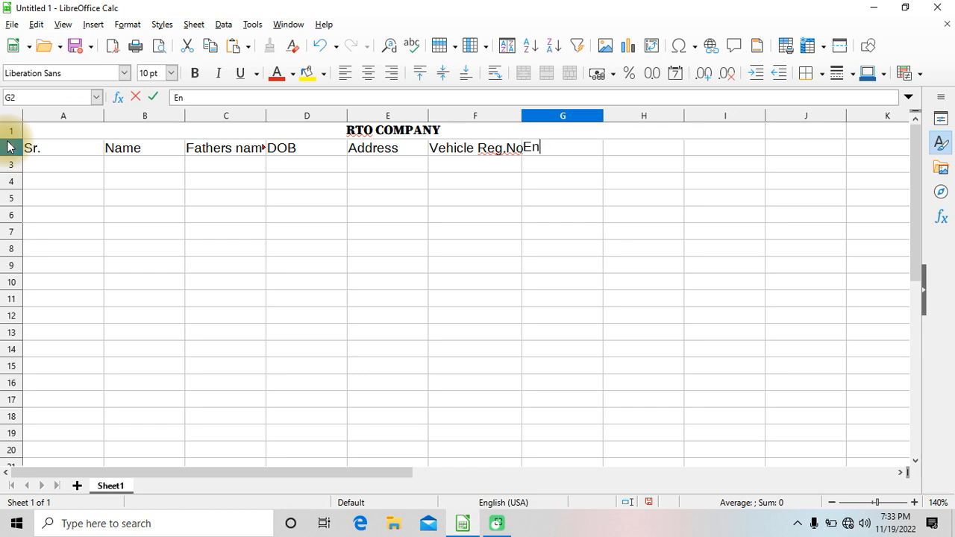
text(gine No)
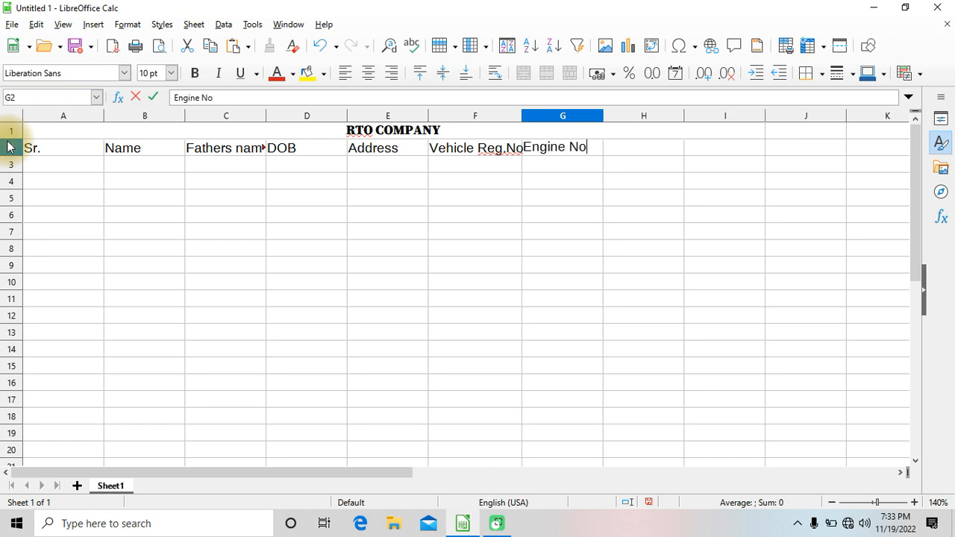
key(Tab)
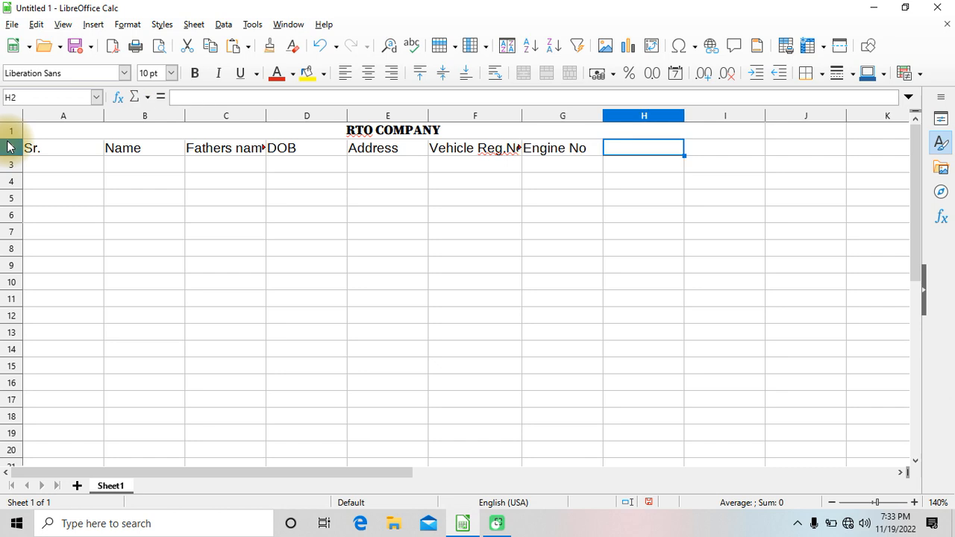
Step: Enter the heading "Chassis No." in H2 and "Vehicle Reg. Exp.Date" in I2
text(C)
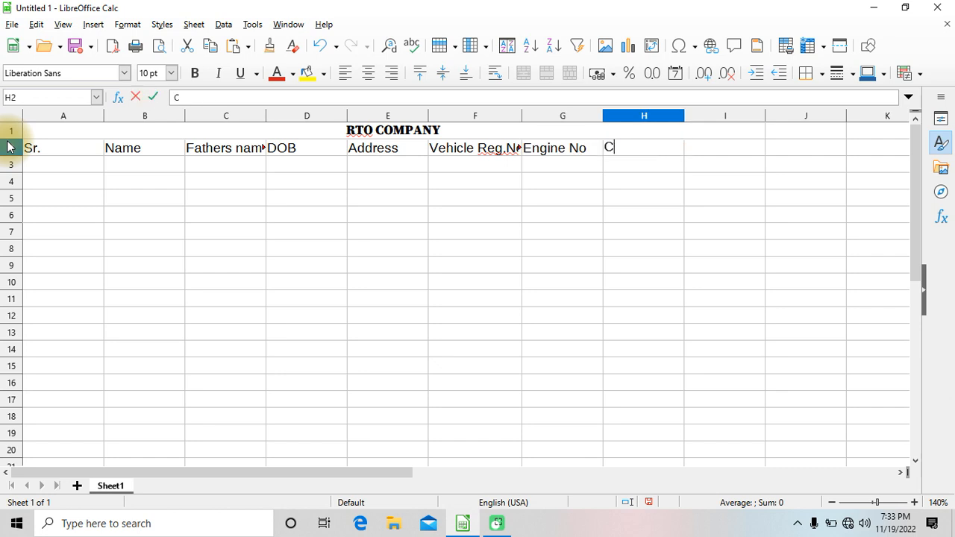
text(hassis )
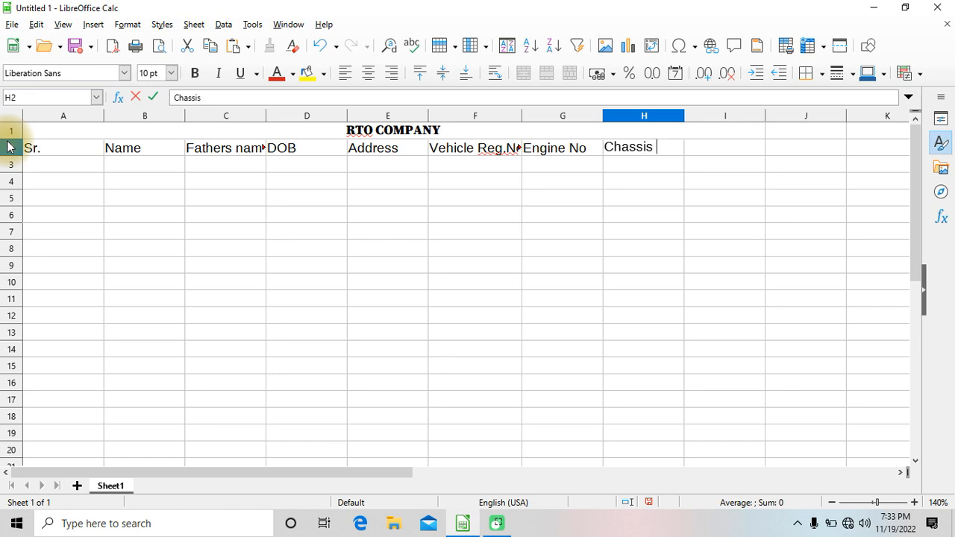
text(No.)
key(Tab)
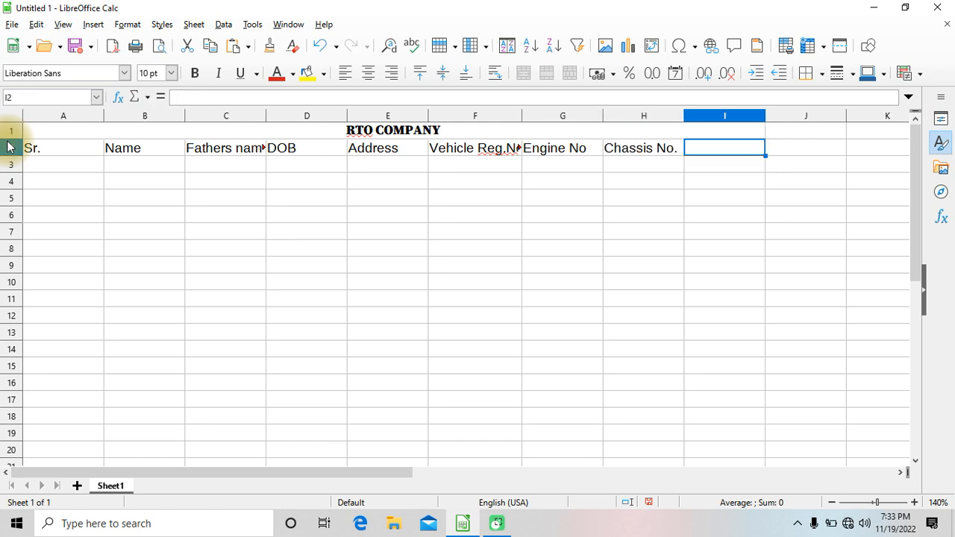
text(Ve)
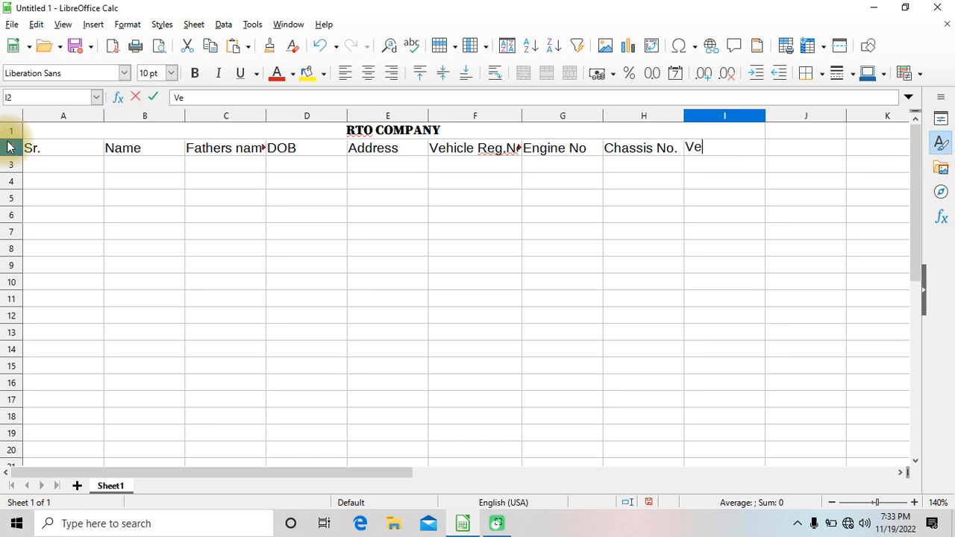
text(hicle Reg.)
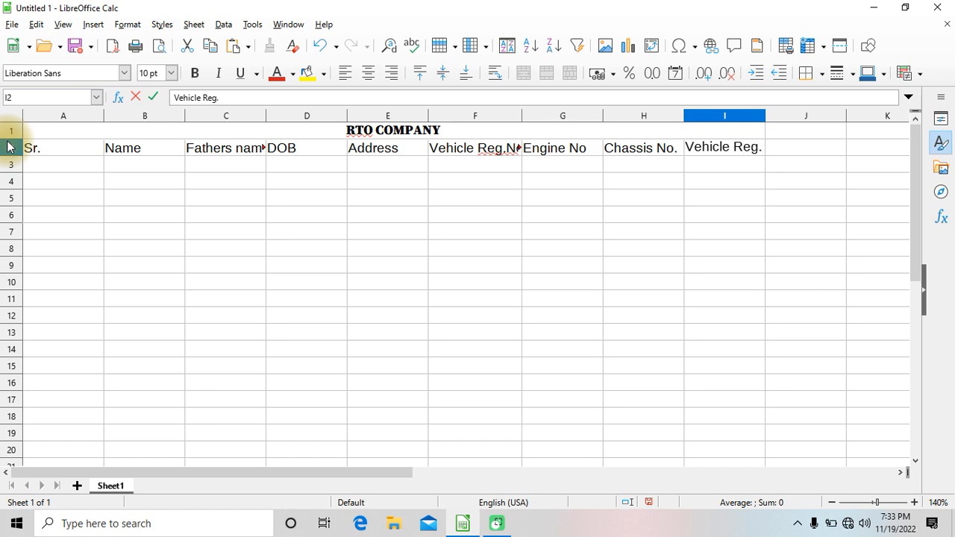
text( Exp.Date)
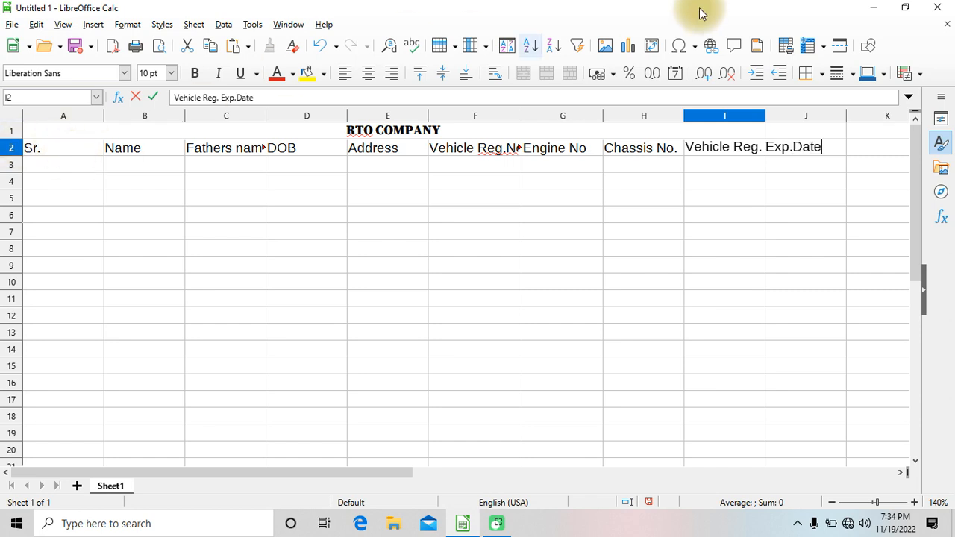
click(748, 203)
Step: Wrap the text in I2 and add a space so the heading reads "Vehicle Reg. Exp. Date"
click(716, 153)
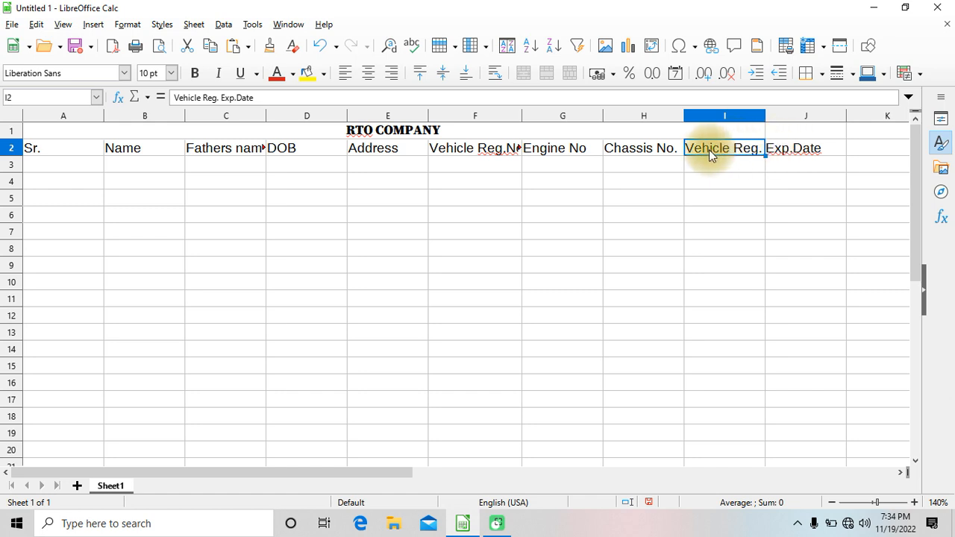
click(491, 78)
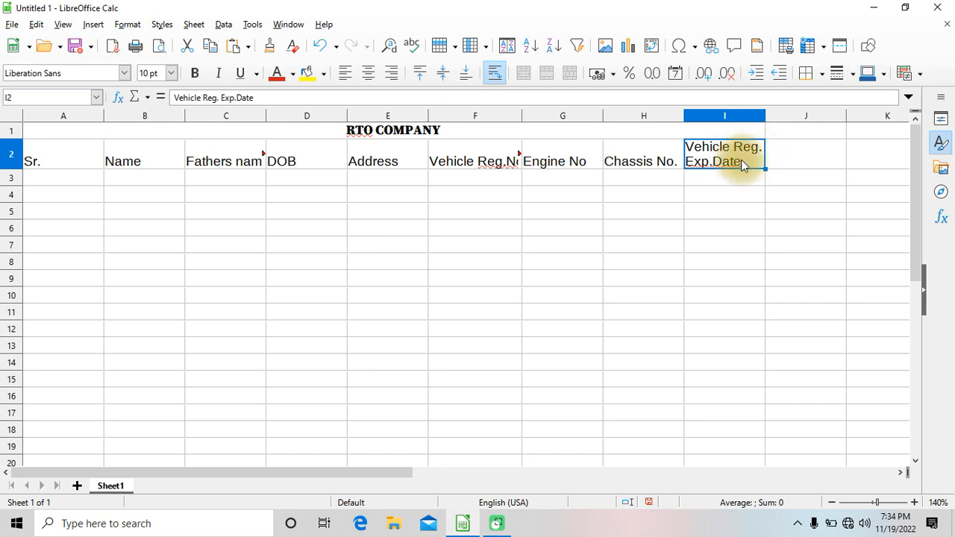
double_click(714, 161)
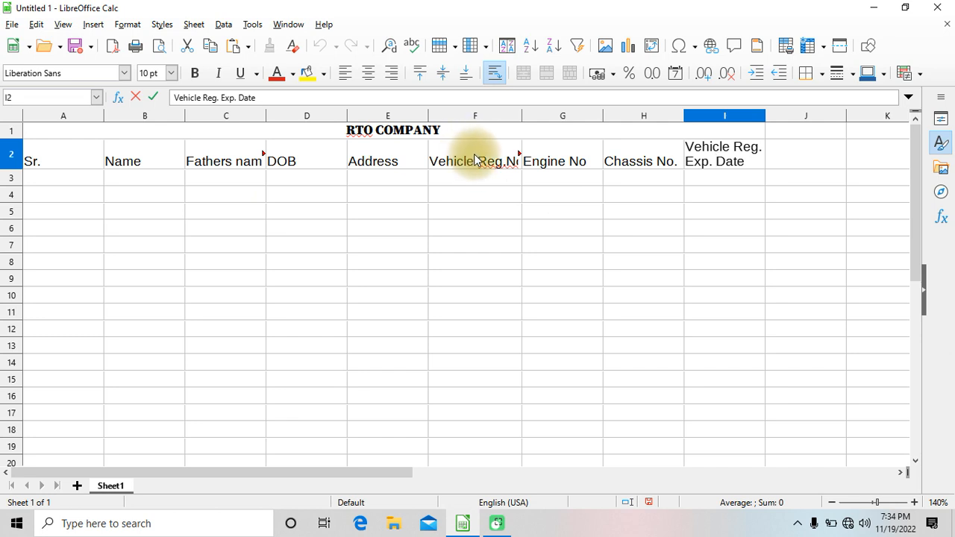
Step: Auto-fit the widths of columns F and C to their "Vehicle Reg.No" and "Fathers name" headings
click(519, 115)
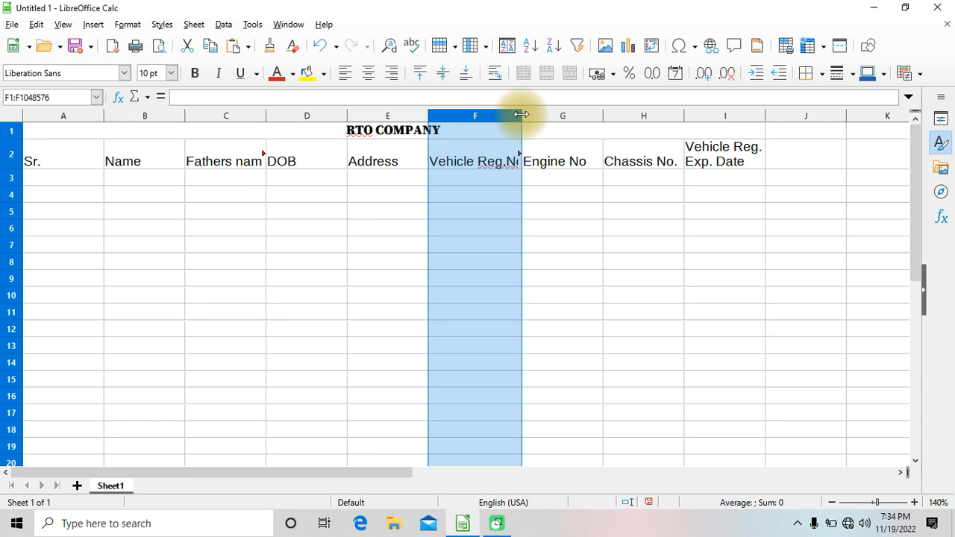
double_click(521, 115)
click(449, 170)
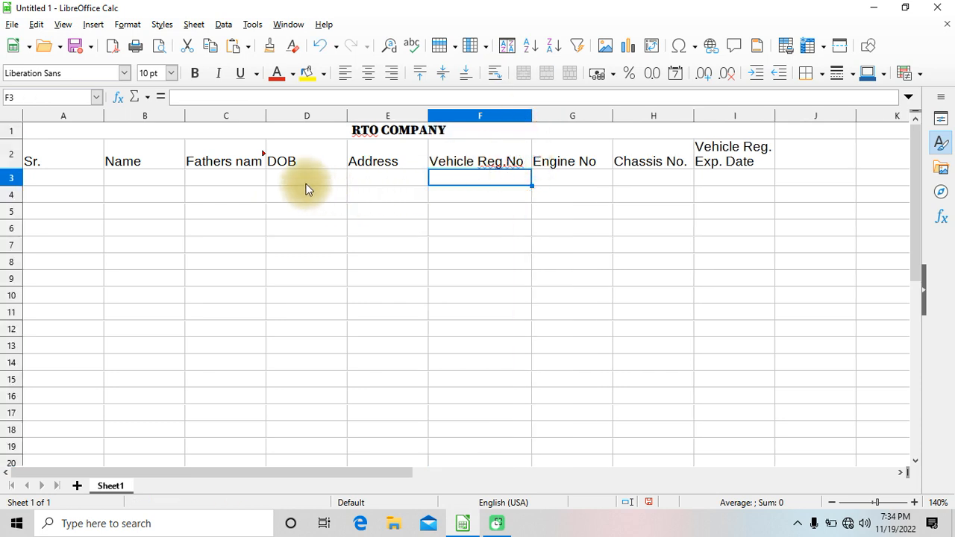
double_click(265, 115)
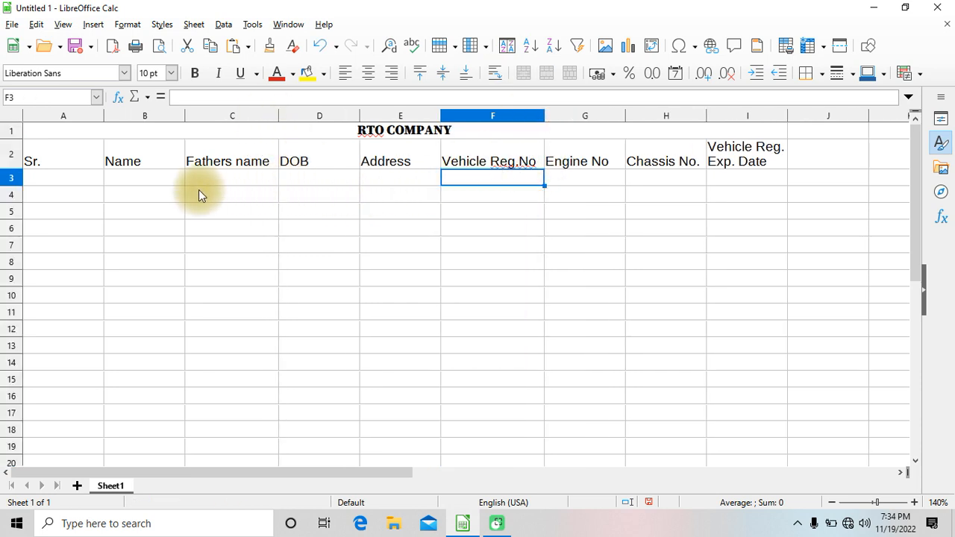
Step: Narrow column A to just fit the "Sr." heading and slightly widen columns B, C and E
drag(103, 118, 60, 120)
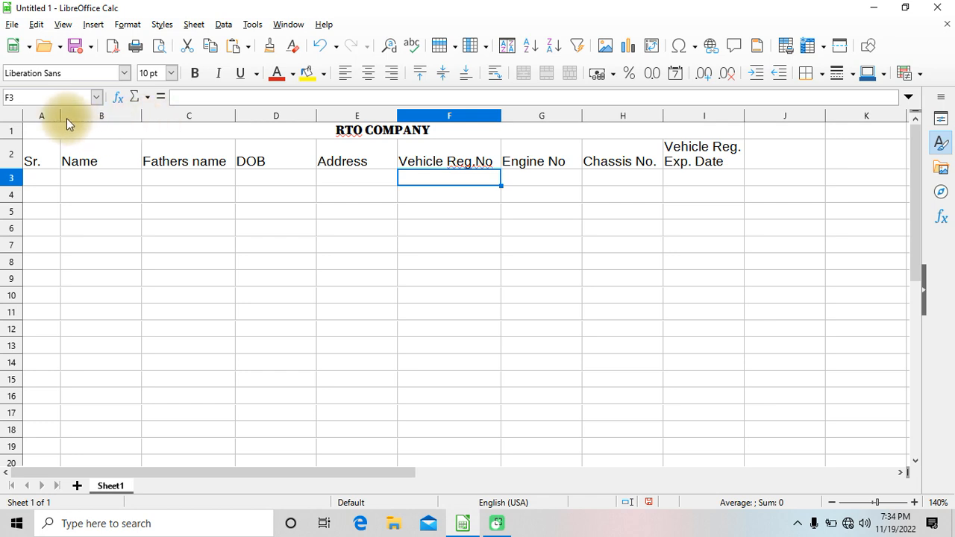
drag(61, 116, 54, 116)
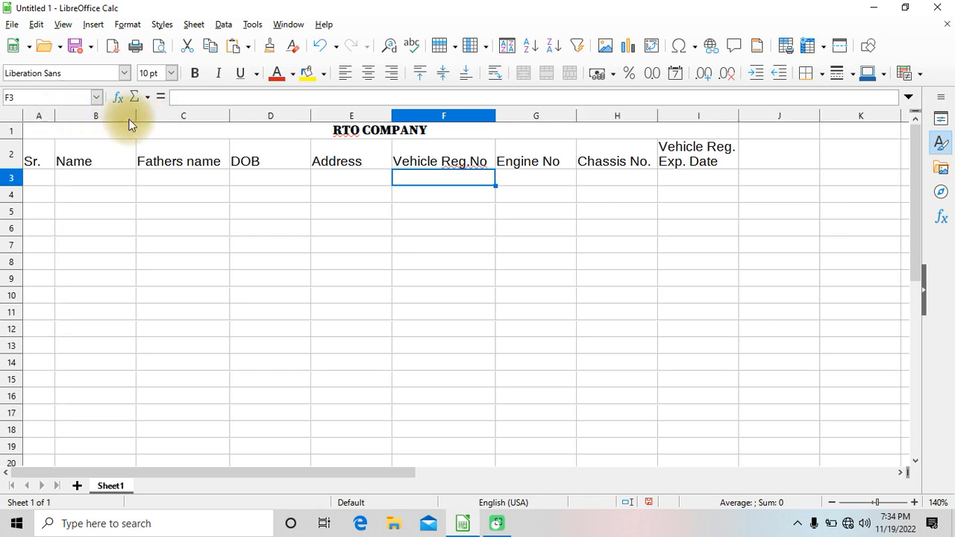
drag(136, 115, 150, 116)
drag(243, 117, 264, 117)
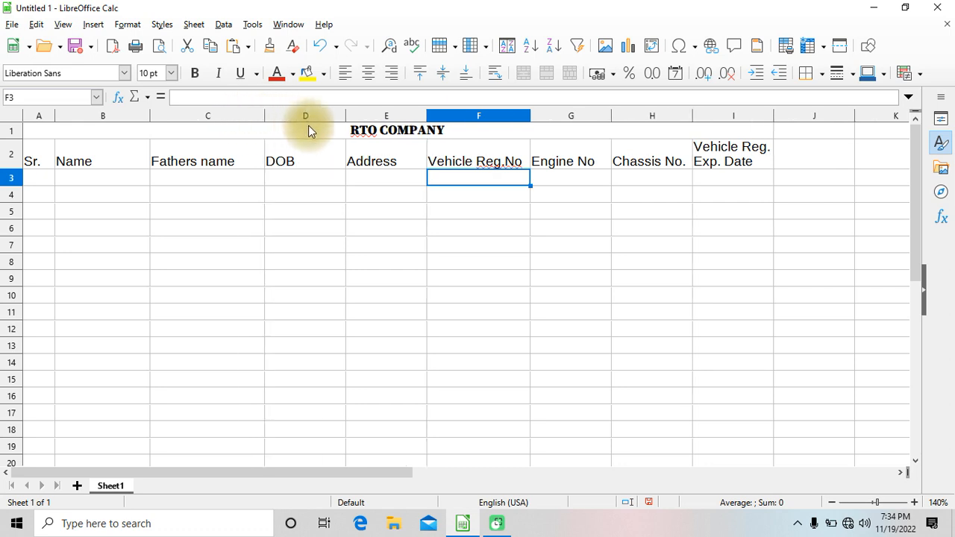
drag(426, 117, 445, 116)
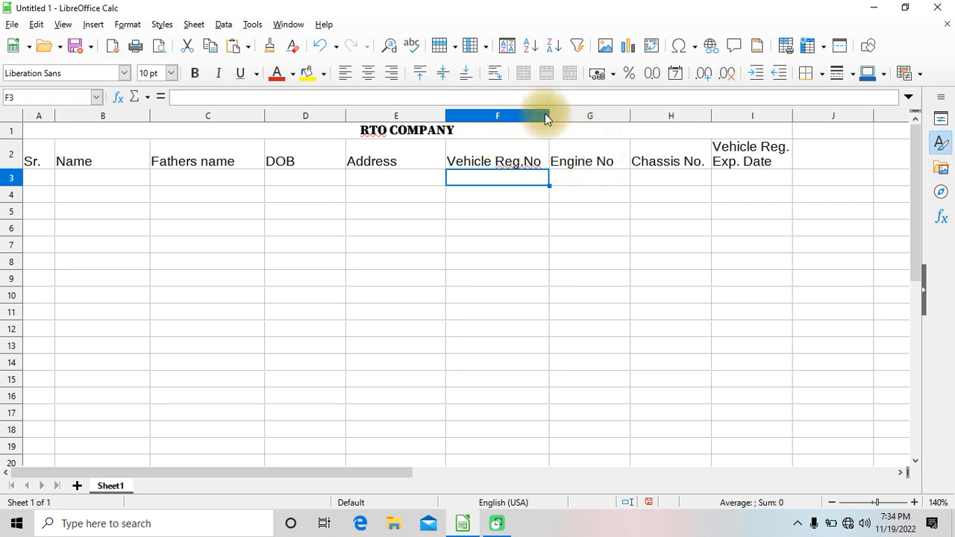
Step: Slightly widen columns F, G and H beyond their "Vehicle Reg.No", "Engine No" and "Chassis No." headings
drag(549, 115, 561, 116)
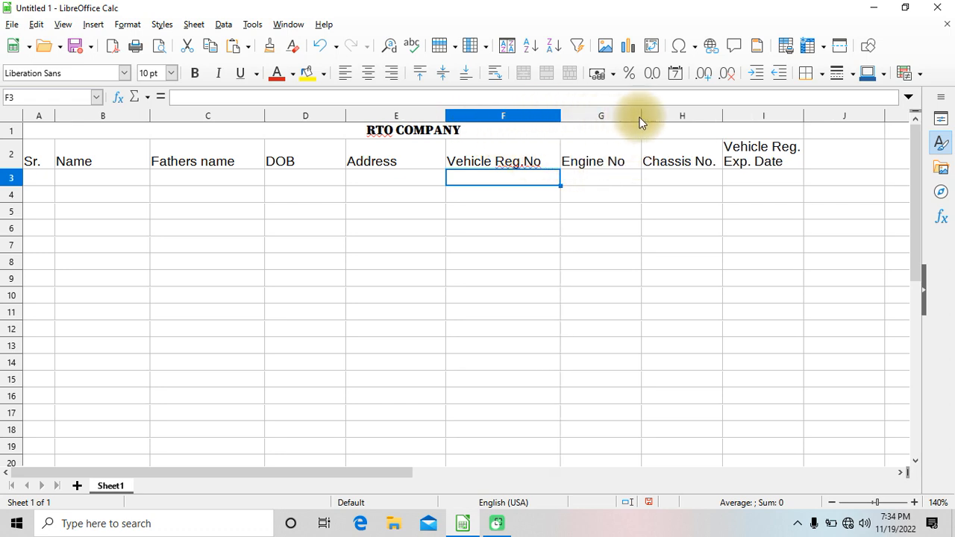
drag(640, 117, 652, 118)
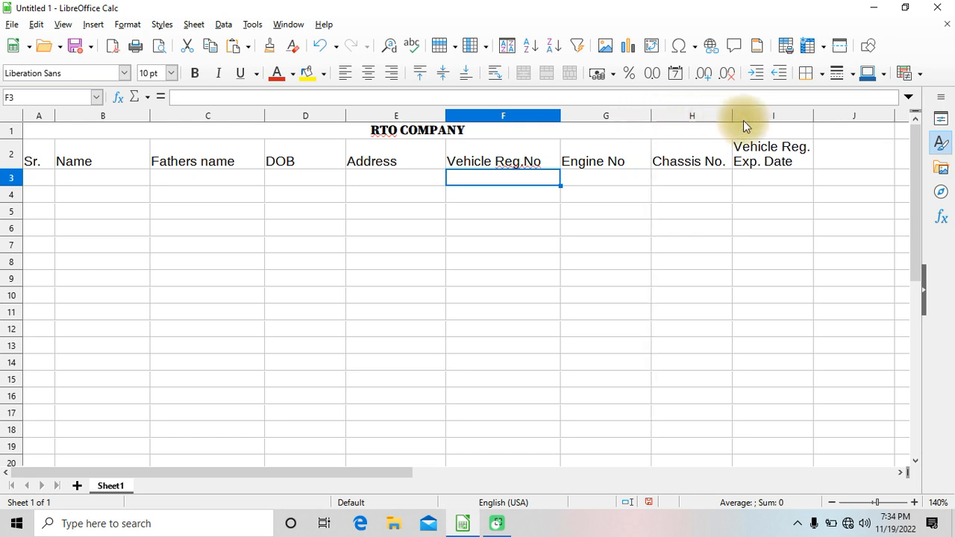
drag(732, 115, 738, 114)
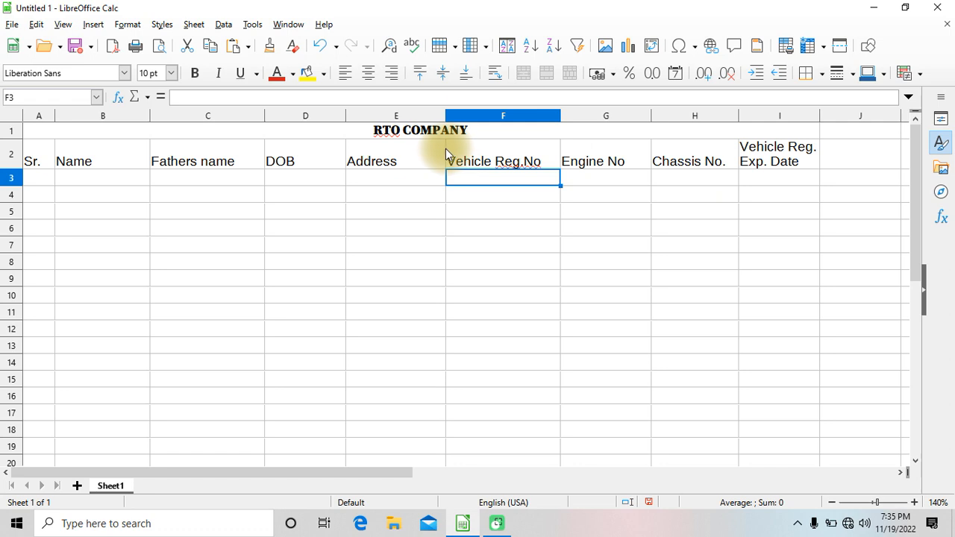
Step: Give the merged "RTO COMPANY" title in row 1 a green background and yellow text
click(326, 135)
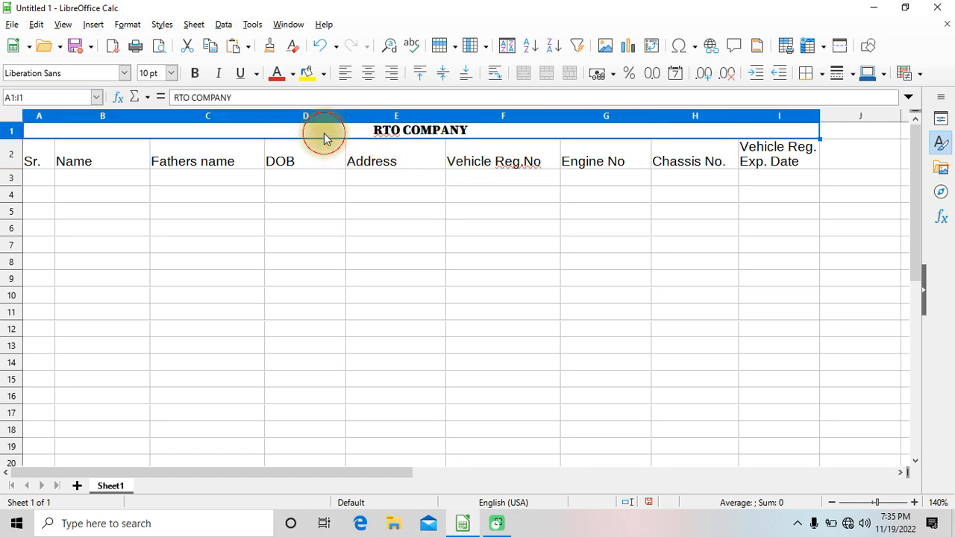
click(324, 74)
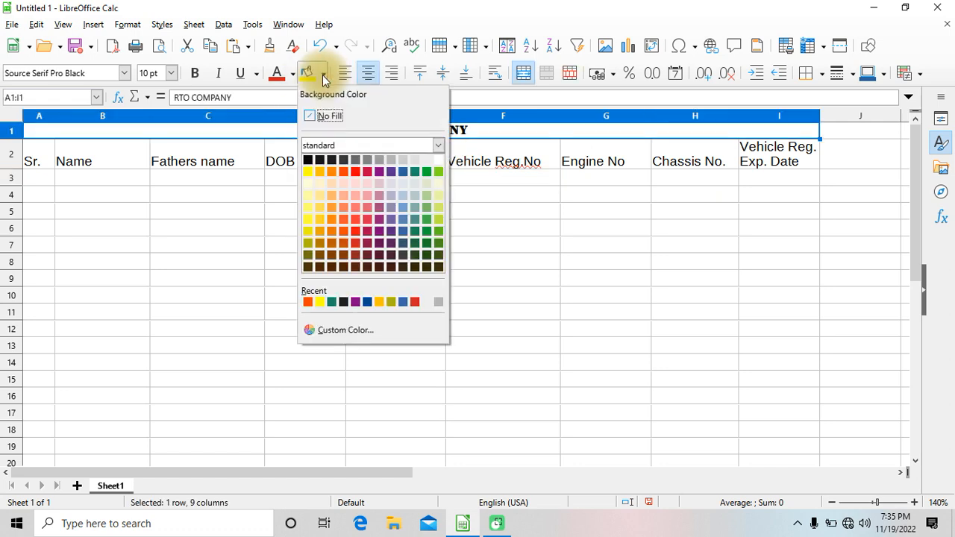
click(429, 171)
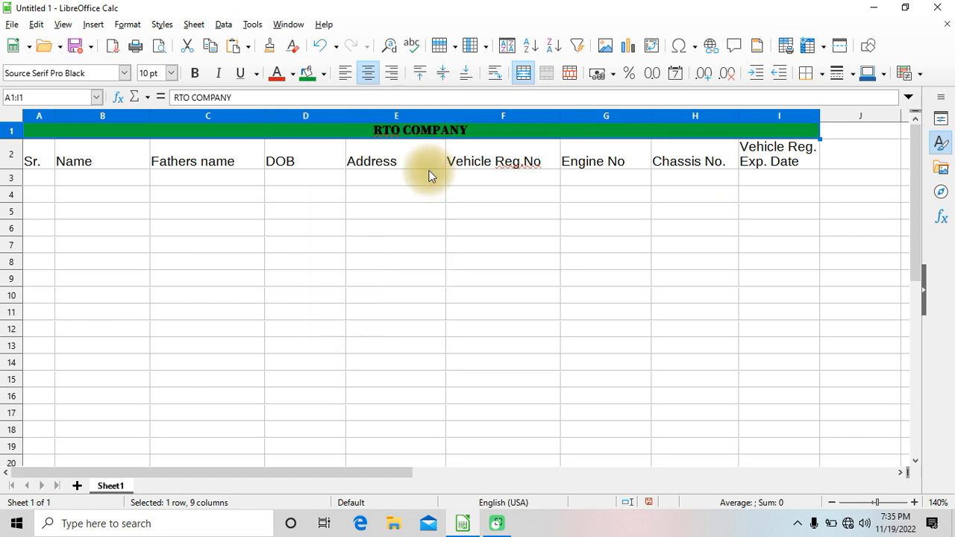
click(292, 73)
click(278, 171)
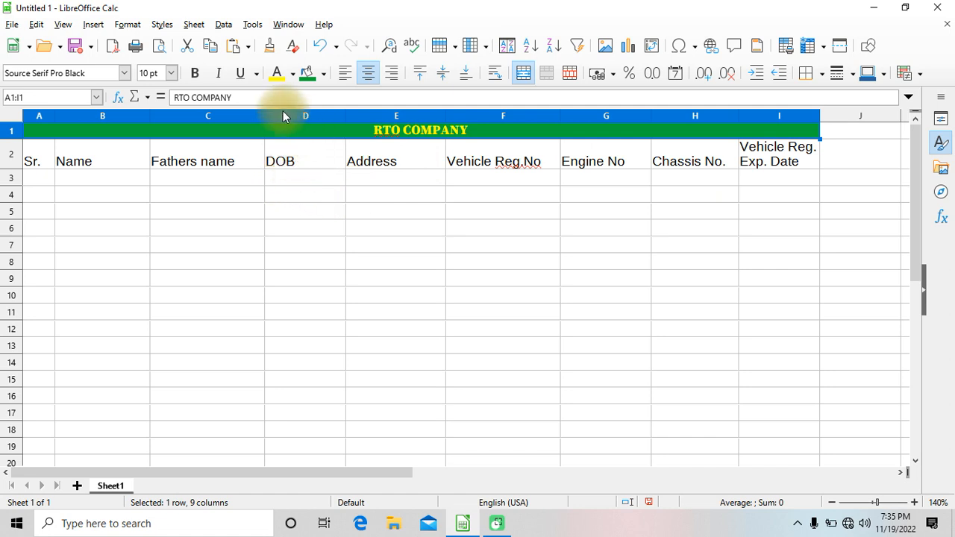
Step: Enlarge the "RTO COMPANY" title's font size to 14 pt
click(171, 73)
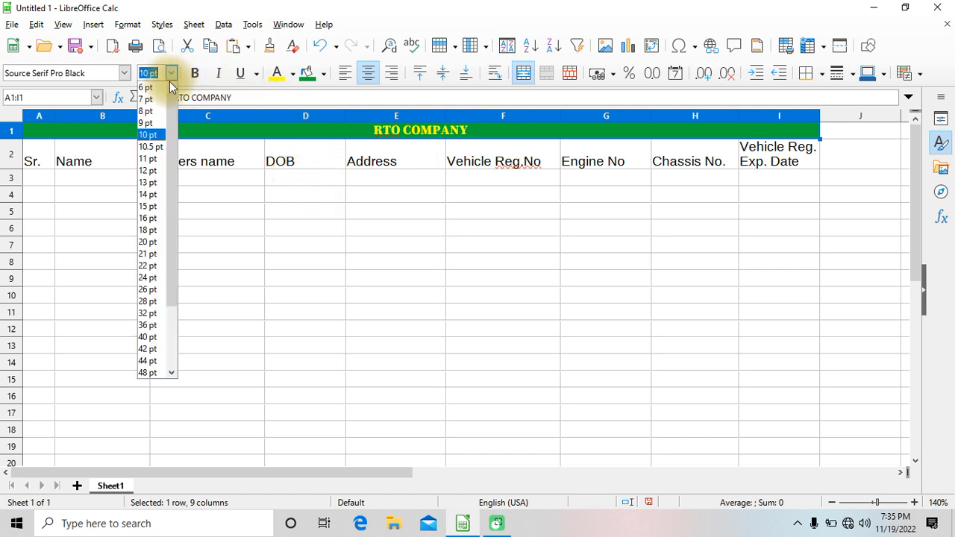
click(155, 170)
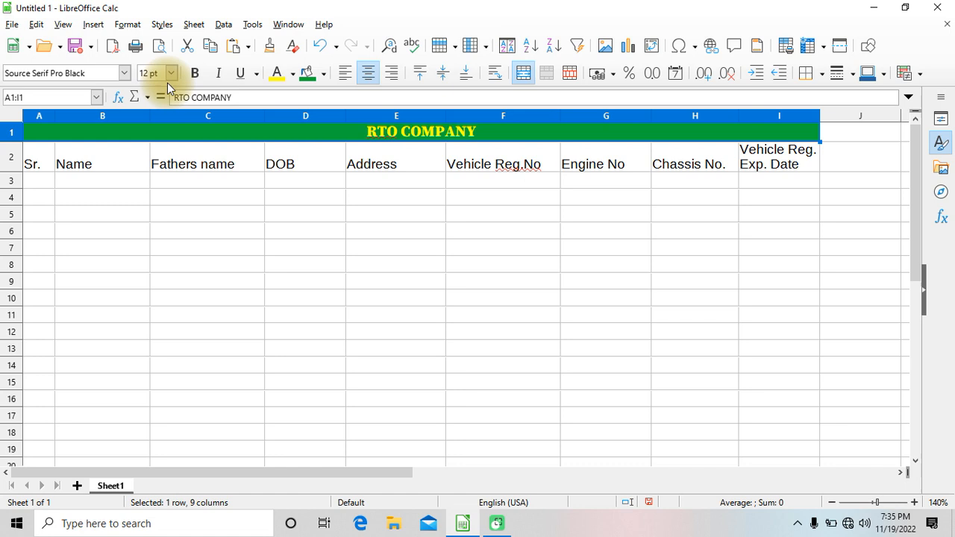
click(172, 73)
click(158, 194)
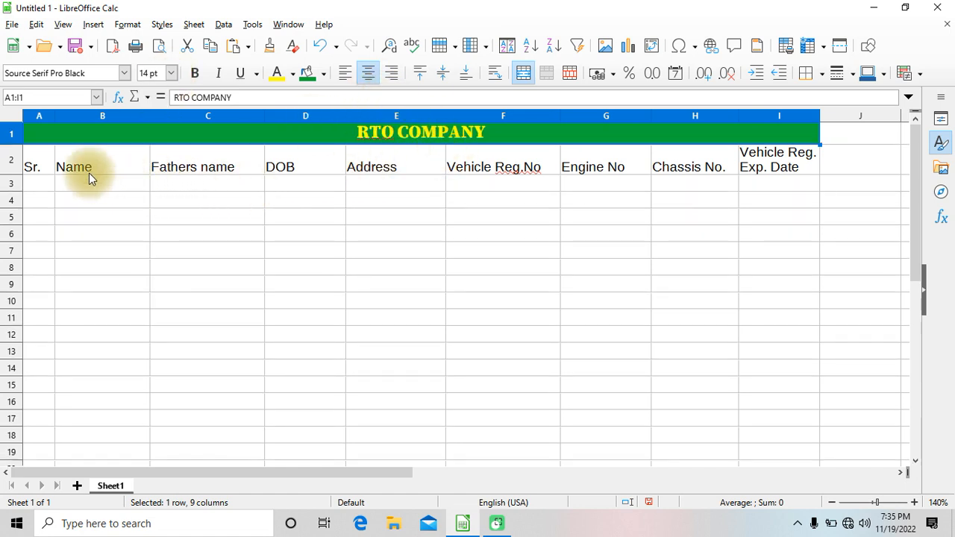
Step: Bold the headings in A2:I2, then widen column I and reduce row 2's height to fit the two-line heading
drag(45, 164, 742, 160)
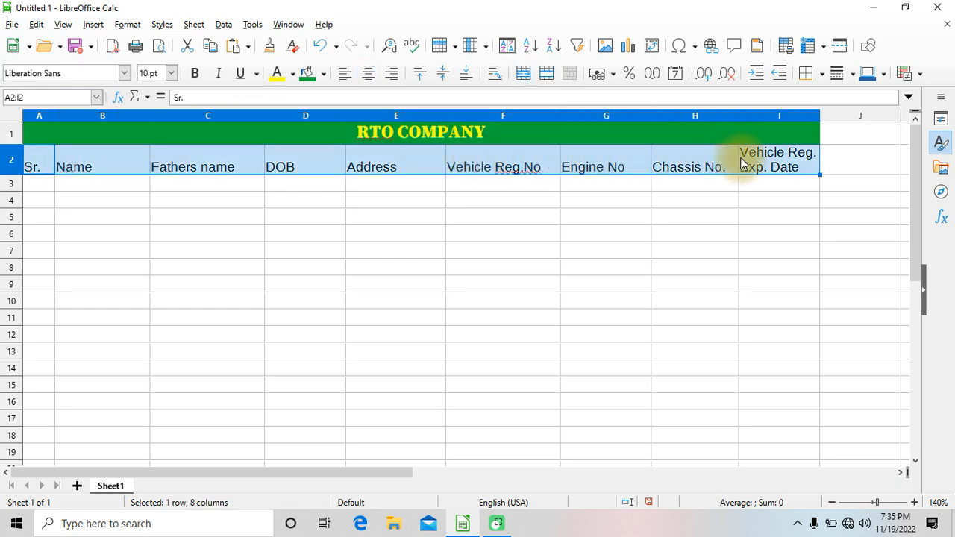
click(193, 75)
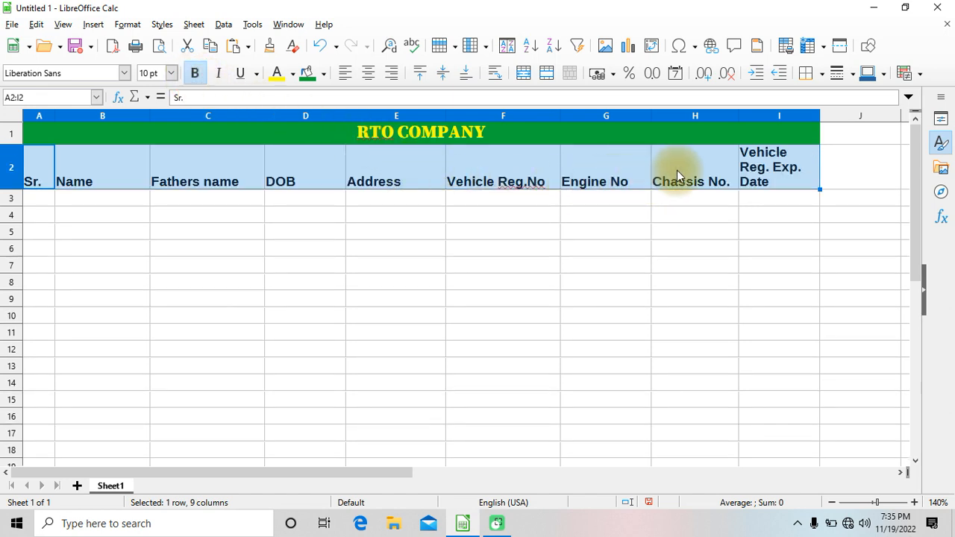
drag(818, 116, 828, 115)
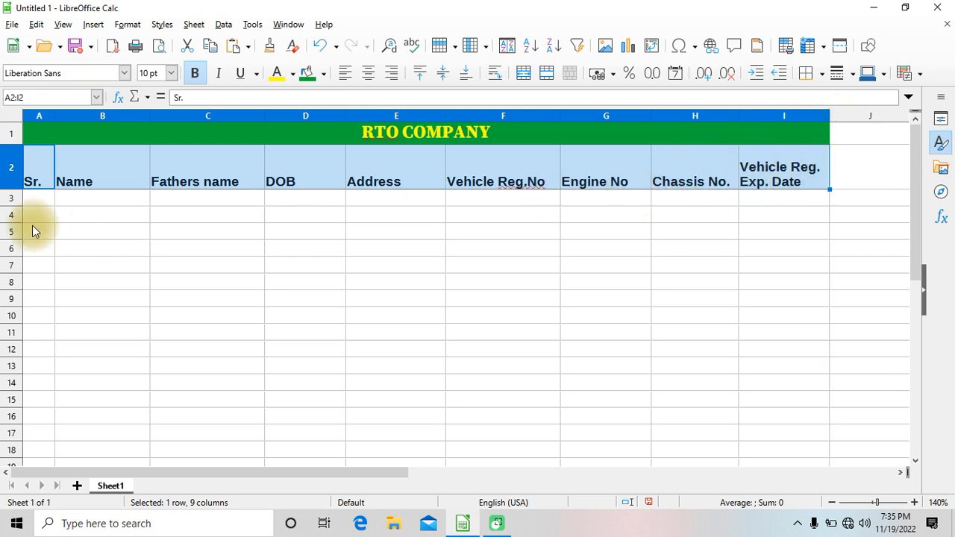
drag(10, 188, 10, 179)
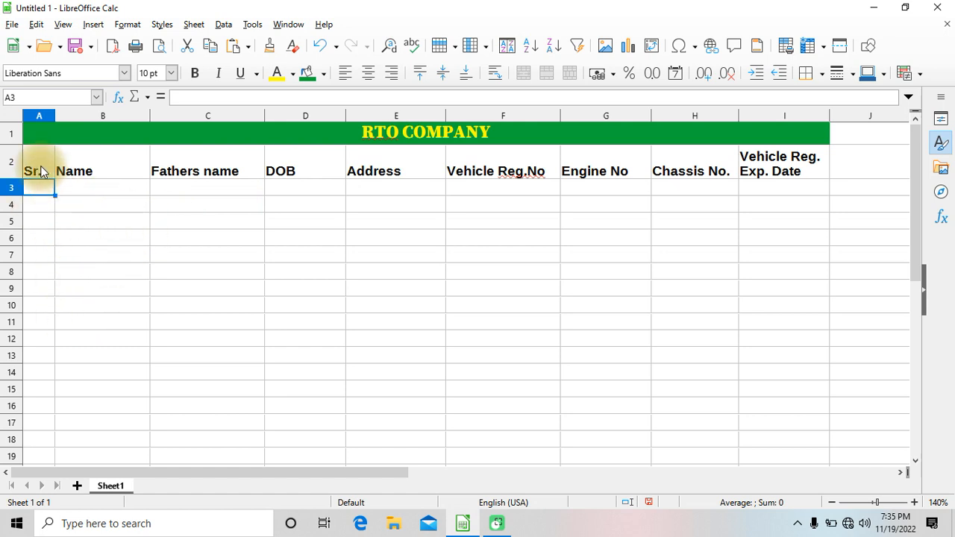
Step: Open a data entry form for the headings in A2:I2 and place it below the title row
drag(44, 165, 750, 166)
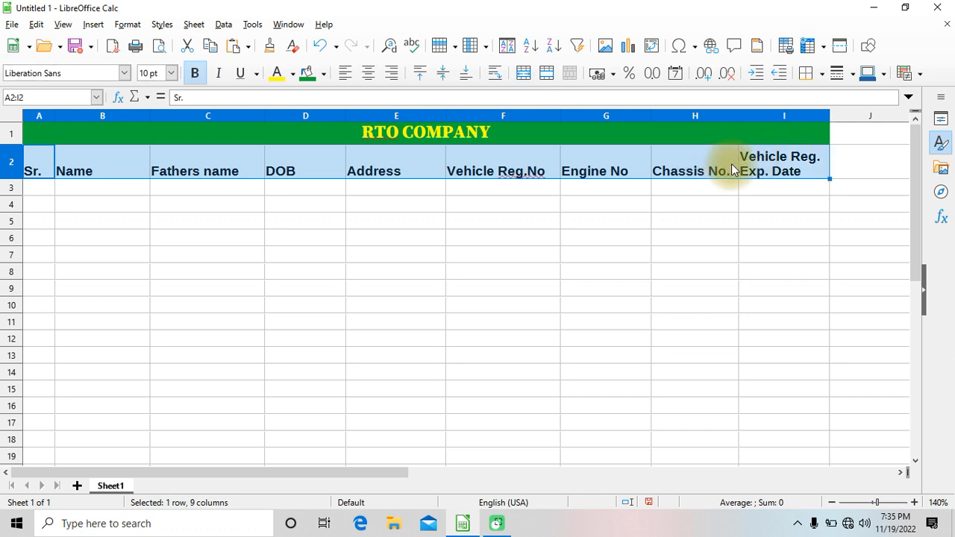
click(224, 24)
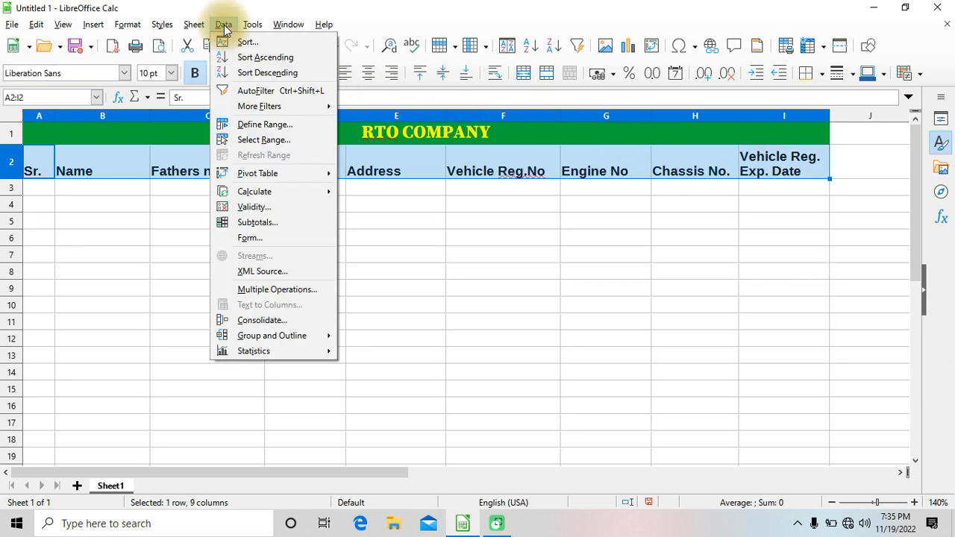
click(268, 238)
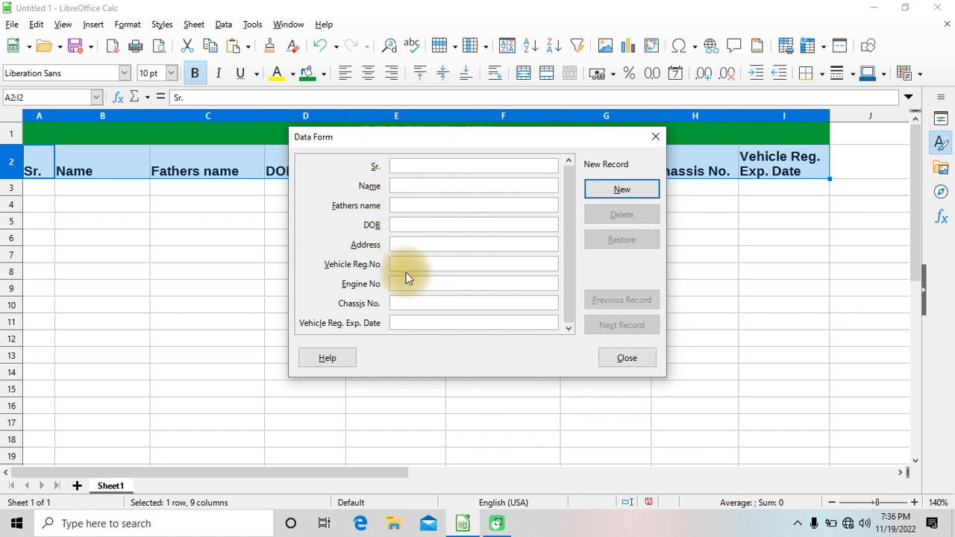
drag(438, 139, 446, 188)
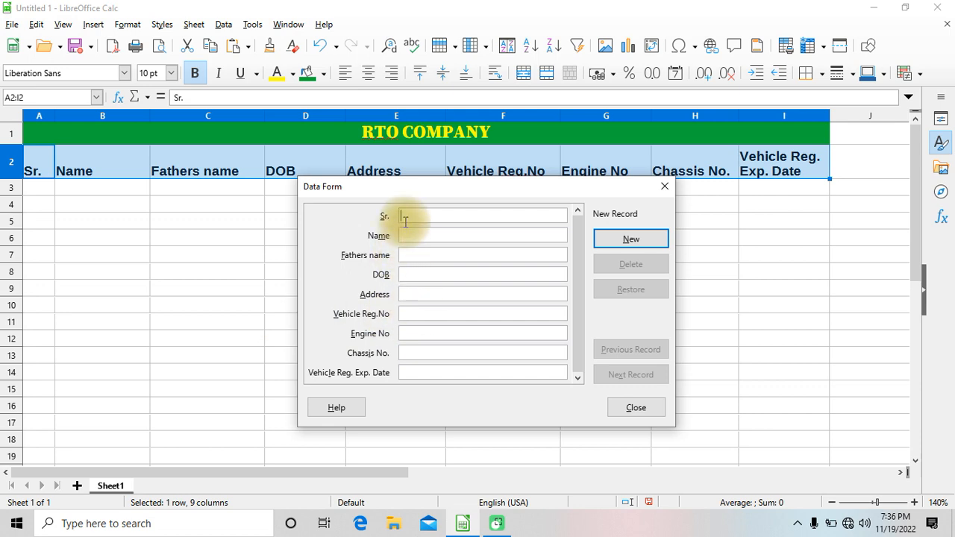
Step: Start the first record with Sr. 1 and fill in the owner's name and father's name
text(1)
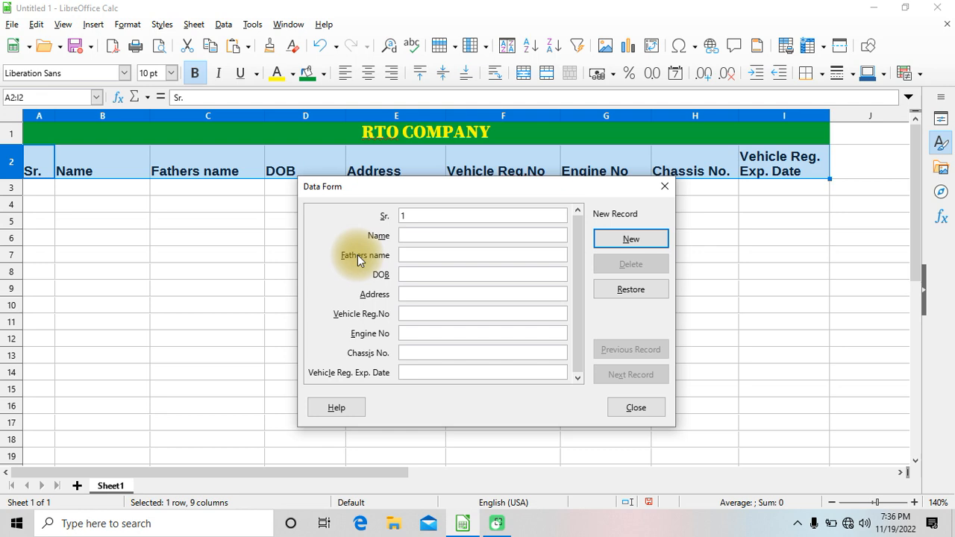
text(Gaurav)
key(Tab)
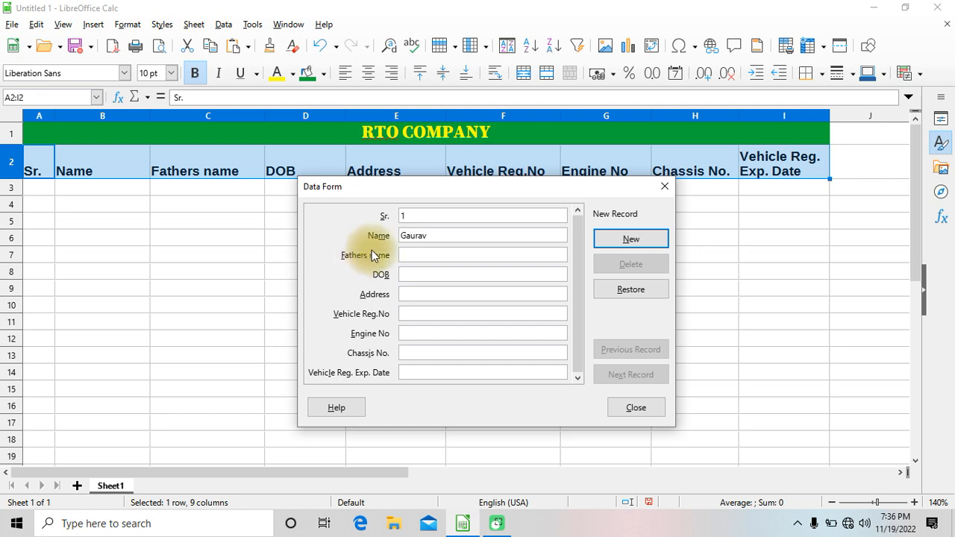
text(ankit)
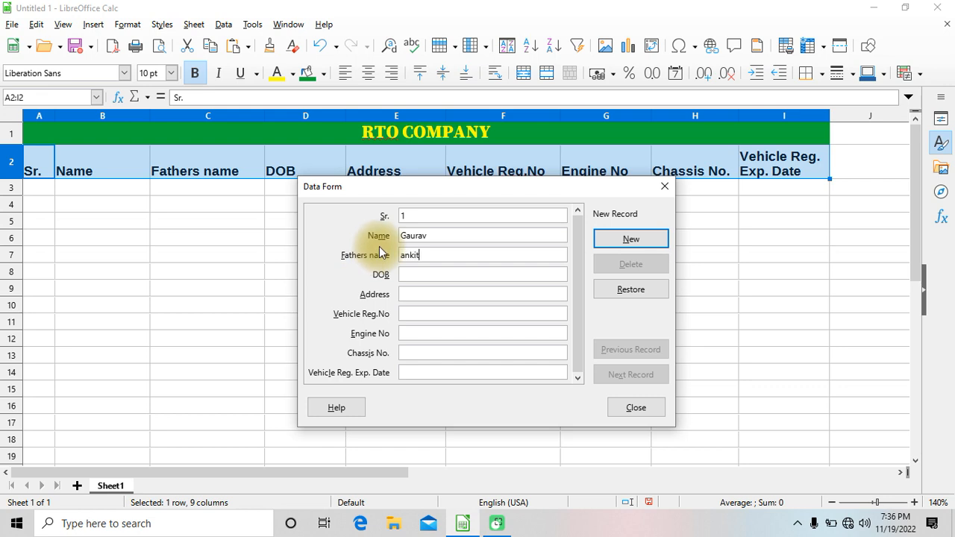
key(Tab)
Step: Fill in the date of birth and address for record 1
text(1--)
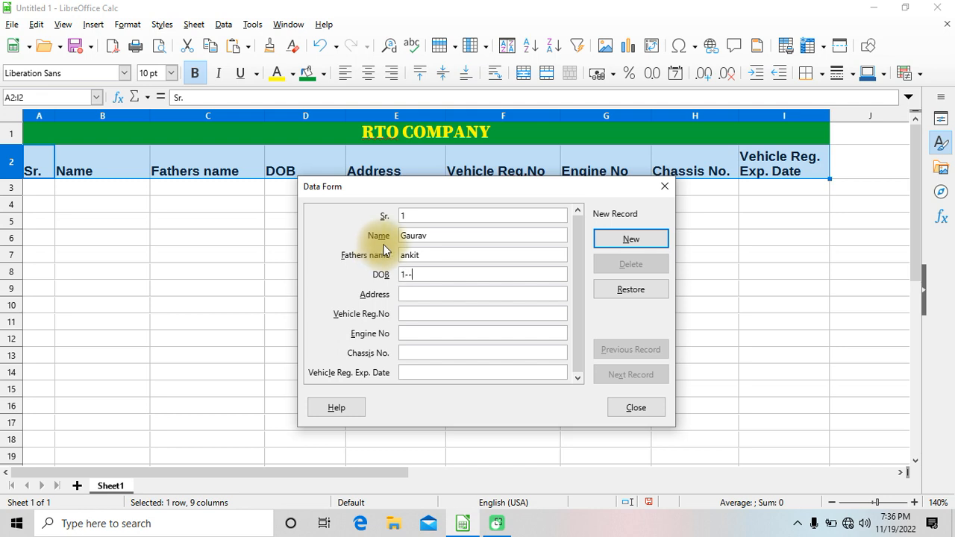
key(BackSpace)
text(1-)
text(1996)
text(gorak)
text(hpur)
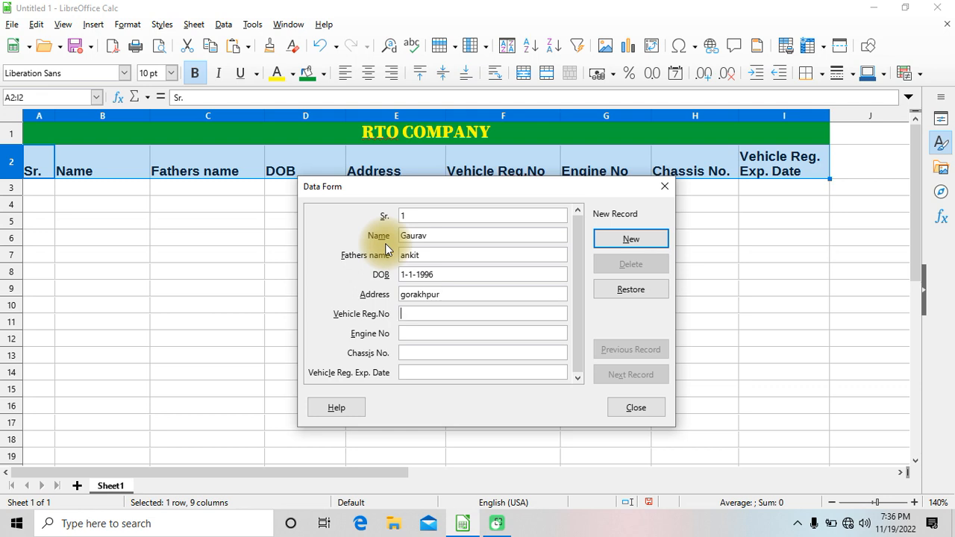
Step: Fill in record 1's vehicle registration, engine and chassis numbers, set the expiry date to 1-1-2029, and add the record
text(UP20BV8547)
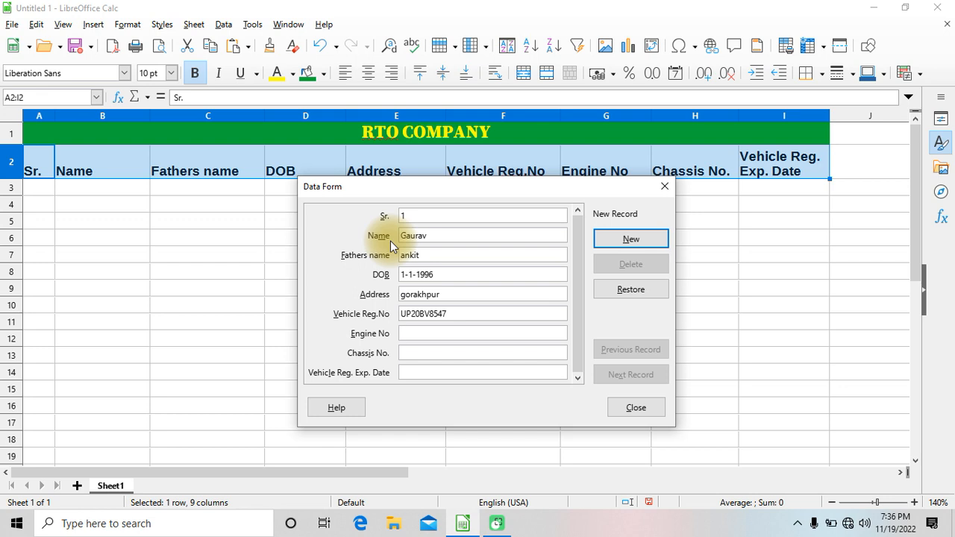
text(MHDK547865)
key(Tab)
text(KHD741258)
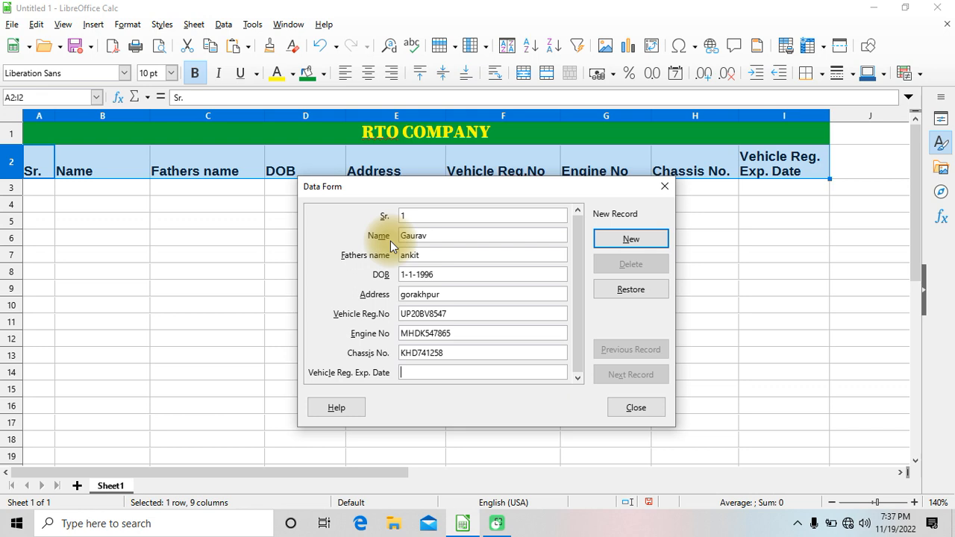
text(1-)
text(1-2029)
key(Return)
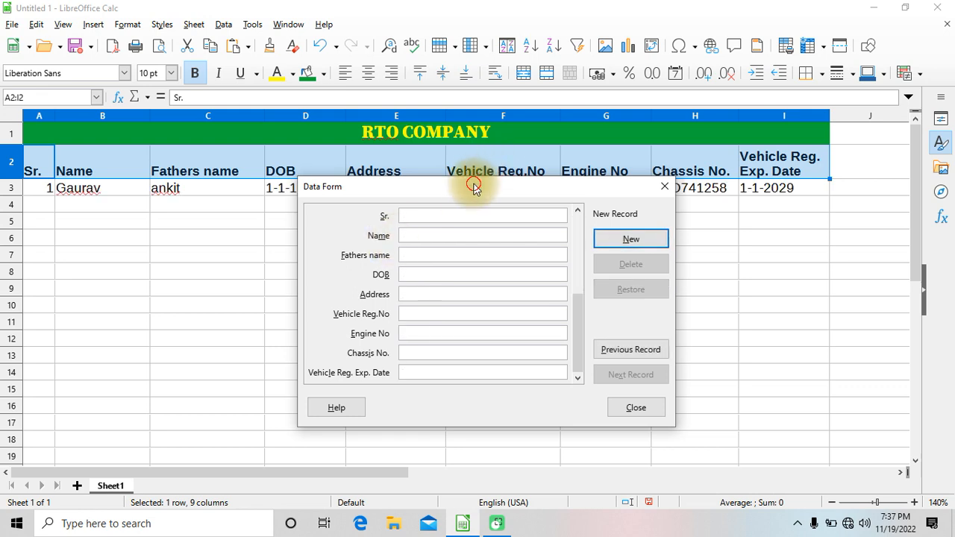
Step: Move the form clear of the first data row and start record 2 with Sr. 2, the owner's name and father's name
drag(452, 182, 531, 216)
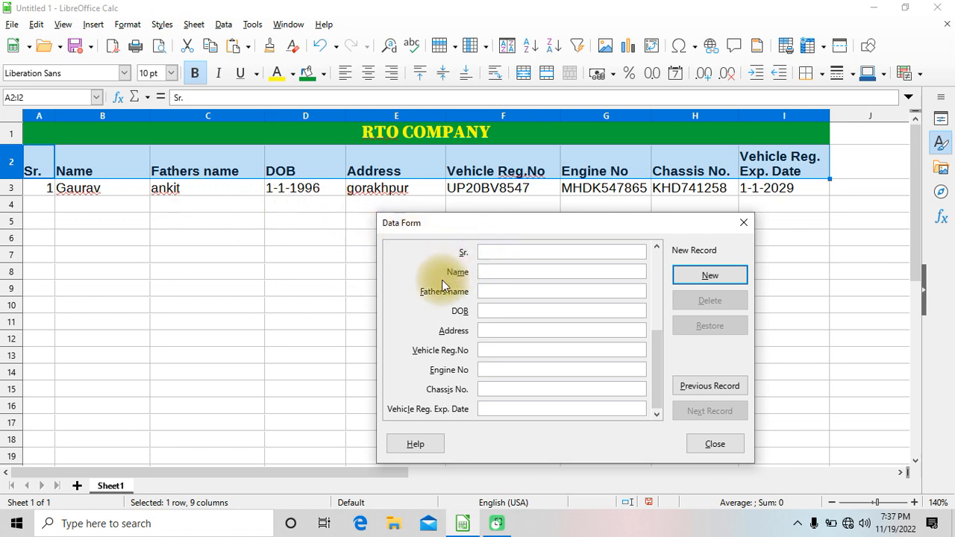
text(2)
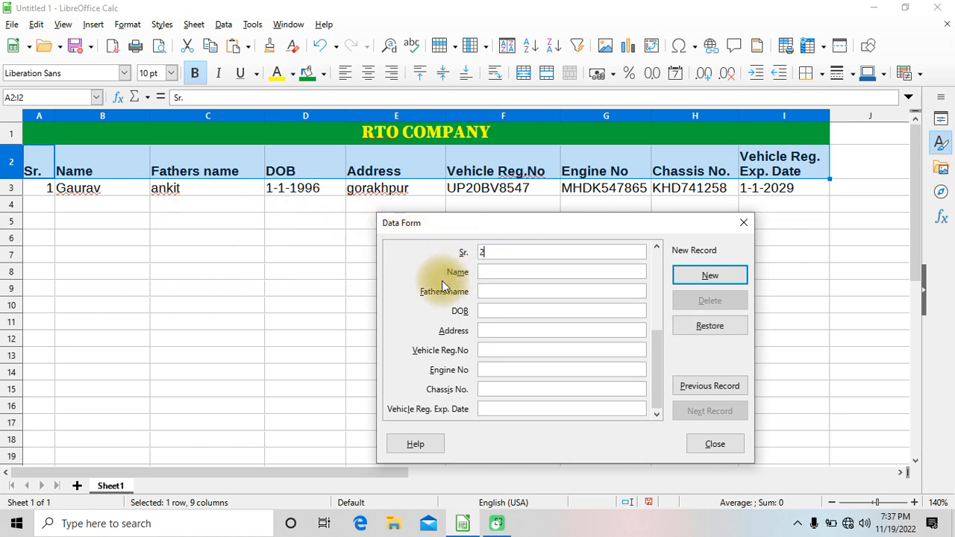
text(S)
key(BackSpace)
text(SALMAN)
key(Tab)
text(MAJI)
text(D)
Step: Fill in the date of birth and address for record 2
text(2)
text(-2-19)
text(98)
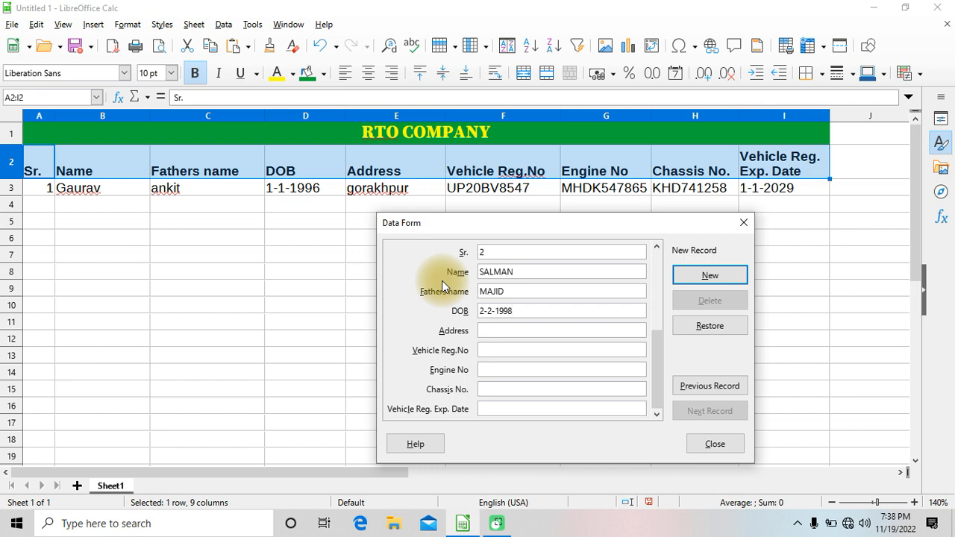
key(Tab)
text(MEERU)
text(T)
Step: Fill in the vehicle registration number and engine number for record 2
text(UP)
text(21)
text(BG)
text(654)
text(8)
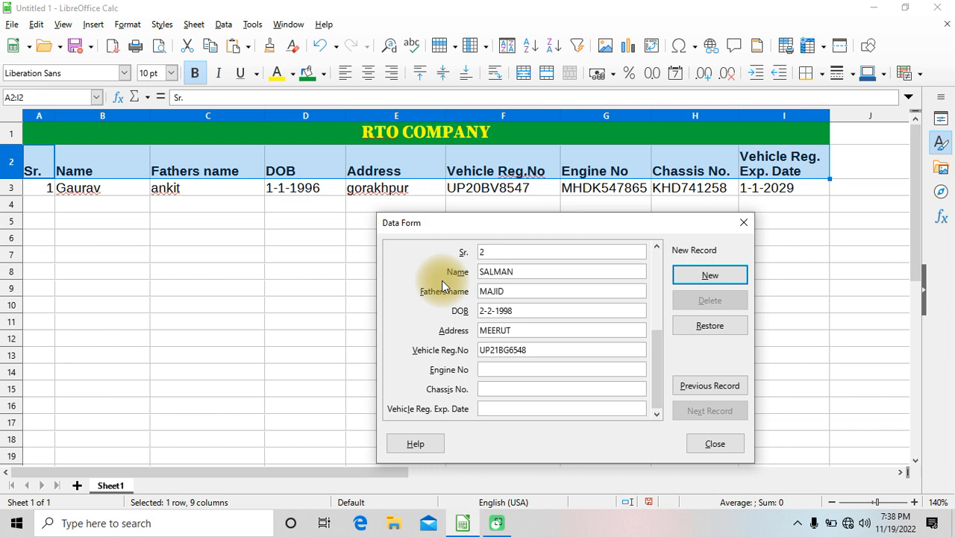
text(MD)
text(H)
text(7485)
text(14)
Step: Fill in record 2's chassis number, set its registration expiry date to 10-1-2030, and add the record
text(GF)
text(DS)
text(4569)
text(74)
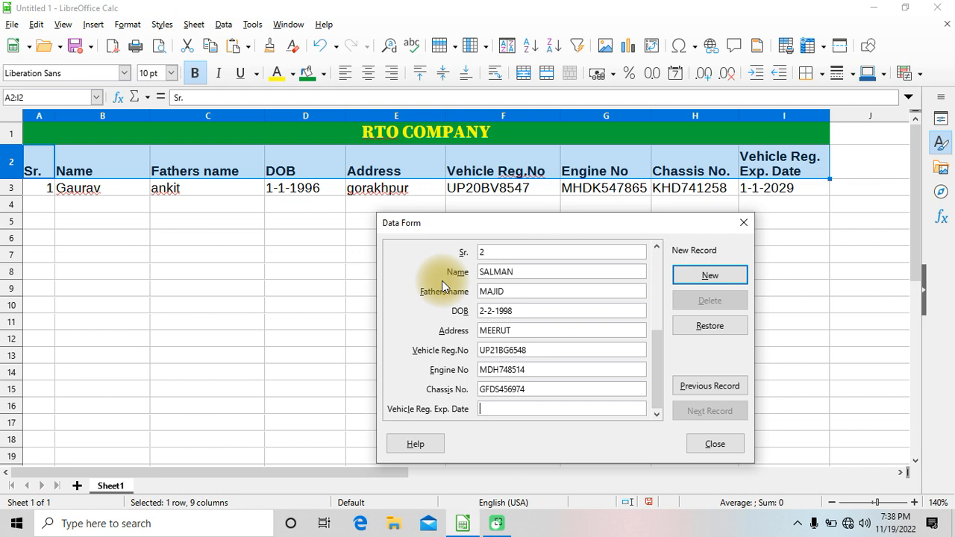
text(10-1-2030)
key(Return)
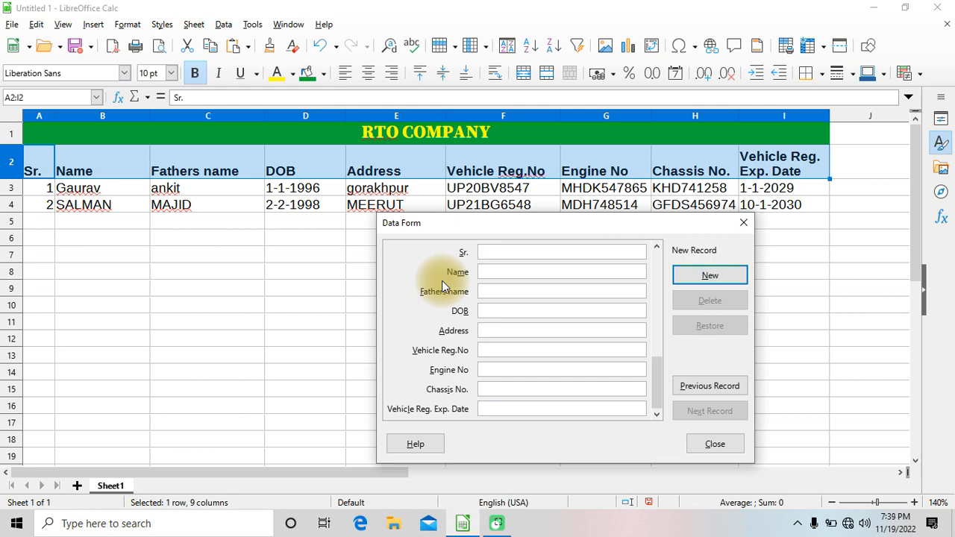
Step: Start the third record with Sr. 3 and fill in the owner's name and father's name
text(3)
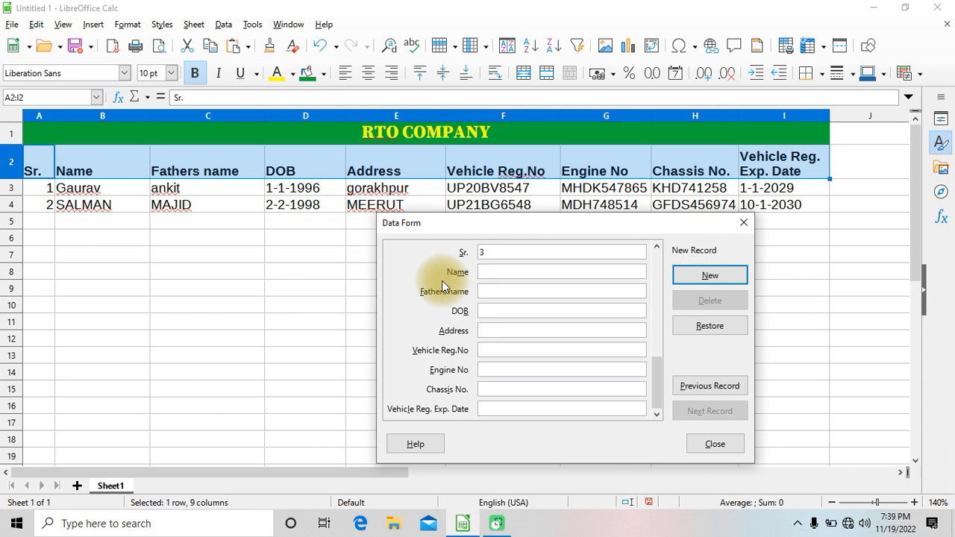
text(MALHOTRA)
text(KAJU KU)
text(MAR)
key(Tab)
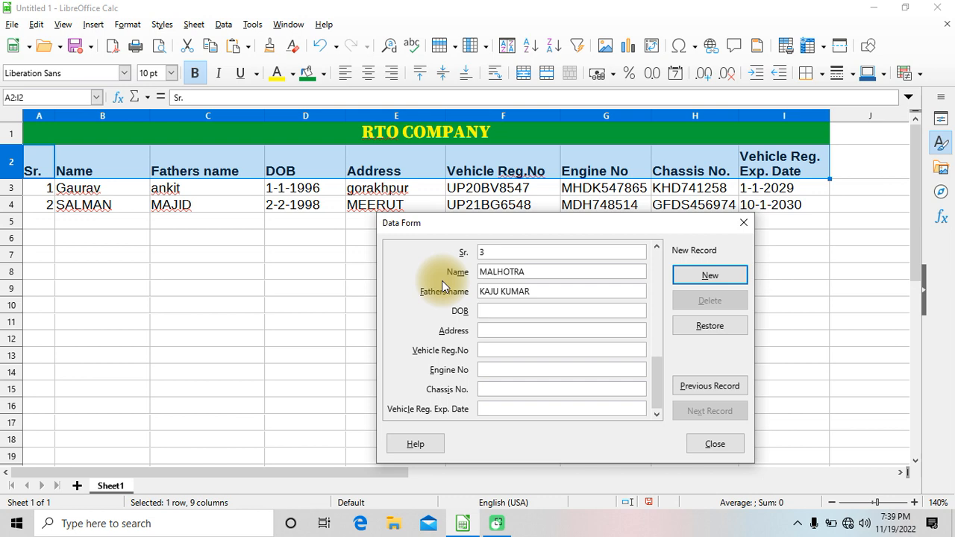
Step: Fill in the date of birth and address for record 3
text(08-)
text(2-1)
text(992)
text(BASTI)
Step: Fill in the vehicle registration number and engine number for record 3
text(UP)
text(60)
text(7)
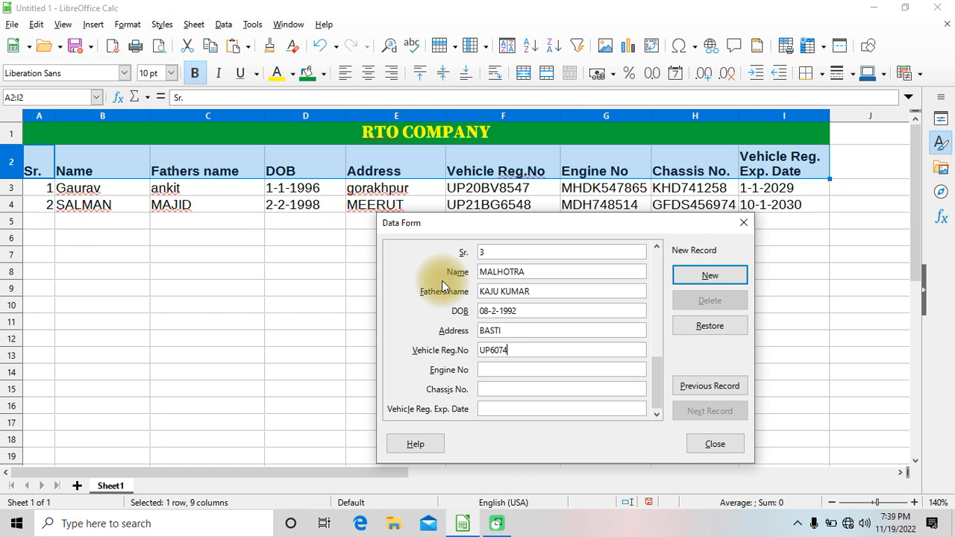
key(BackSpace)
text(QW745841)
key(Tab)
text(NHG74)
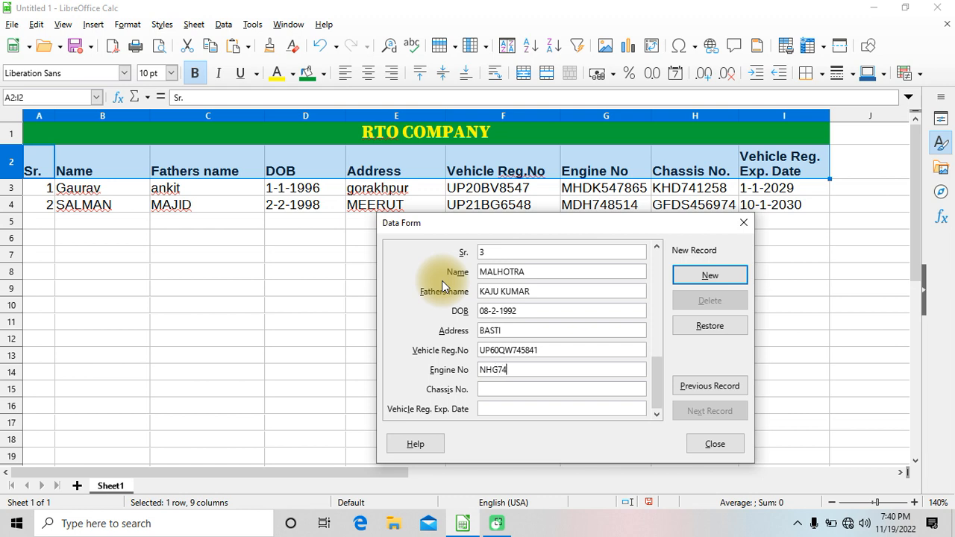
text(8547)
key(Tab)
Step: Fill in record 3's chassis number, set its registration expiry date to 15-07-2028, and add the record
text(ZXC5214785)
key(Tab)
text(15-07-2028)
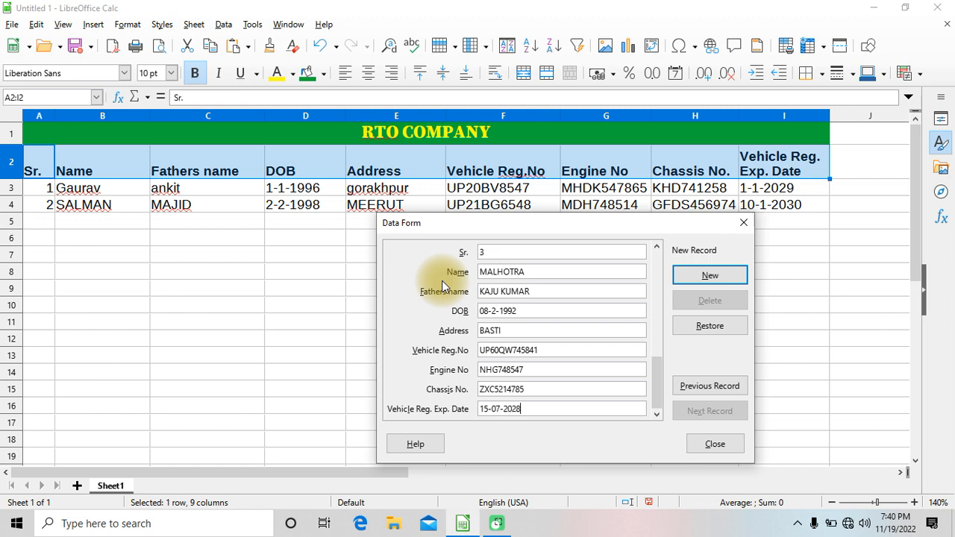
key(Return)
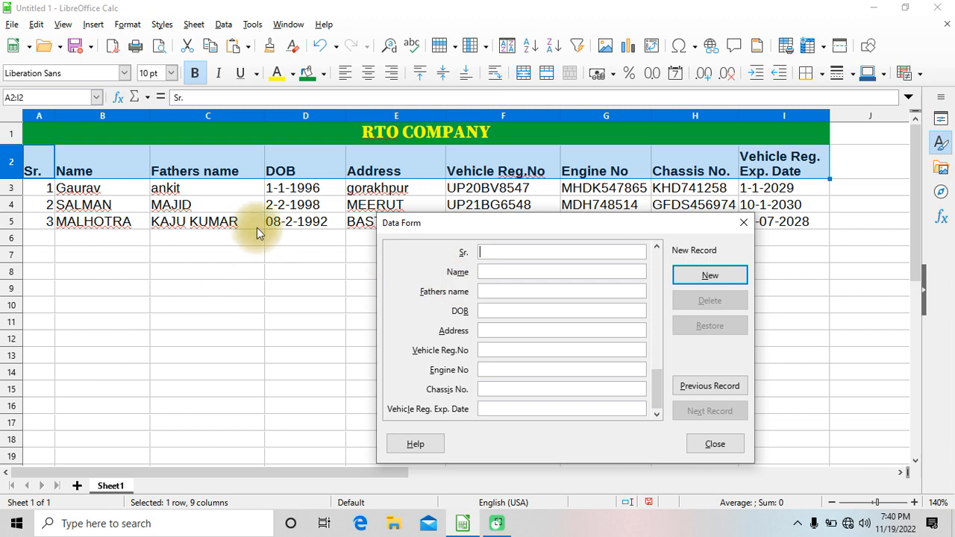
Step: Start the fourth record with Sr. 4 and fill in the owner's name and father's name
drag(470, 226, 516, 219)
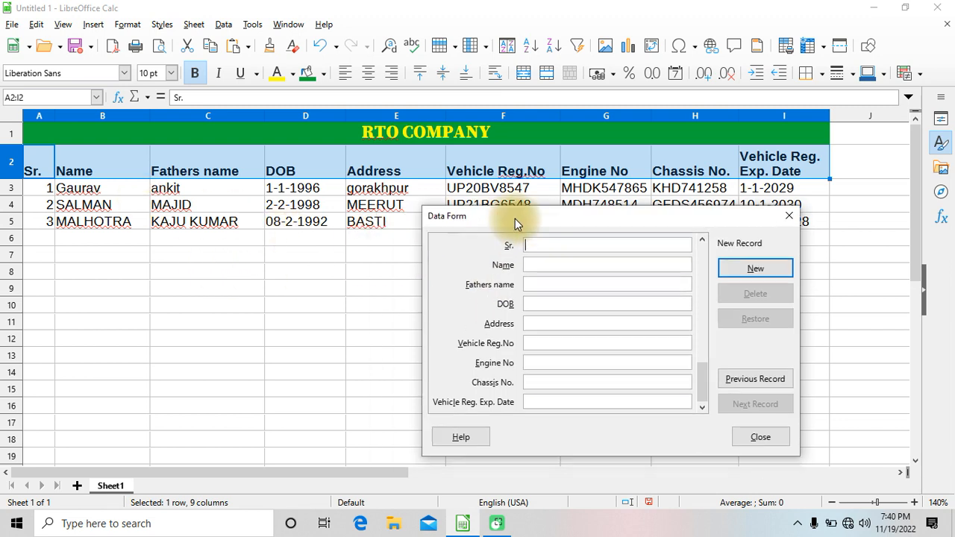
text(4)
key(Tab)
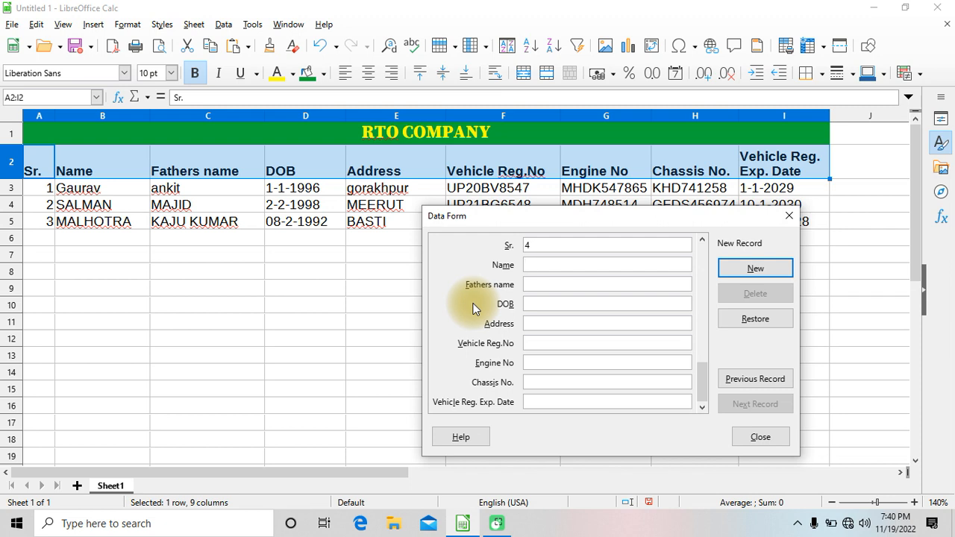
text(K)
key(BackSpace)
text(NEHA)
key(Tab)
text(BADAM KUMAR)
key(Tab)
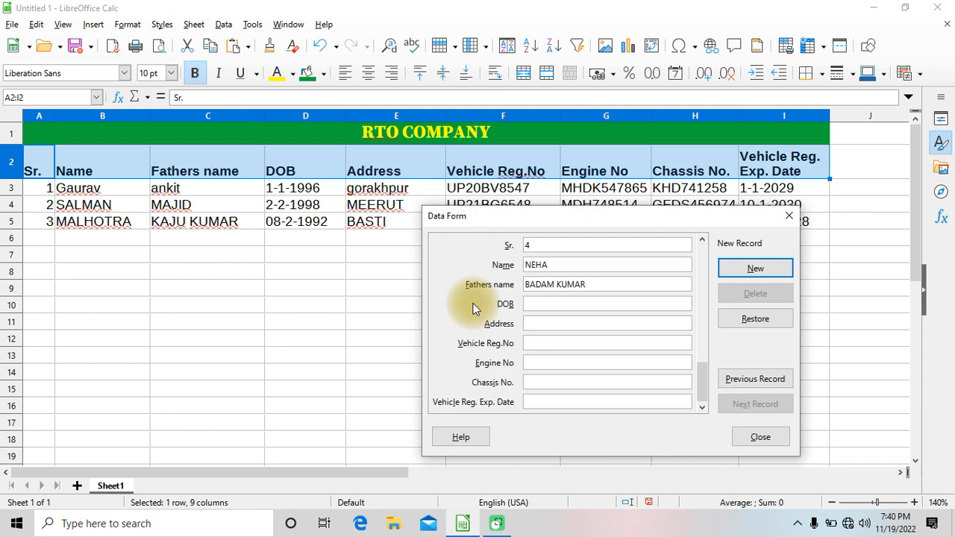
Step: Fill in the date of birth and address for record 4
text(05-08-202)
key(BackSpace)
text(00)
key(Tab)
text(GORAKHPUR)
key(Tab)
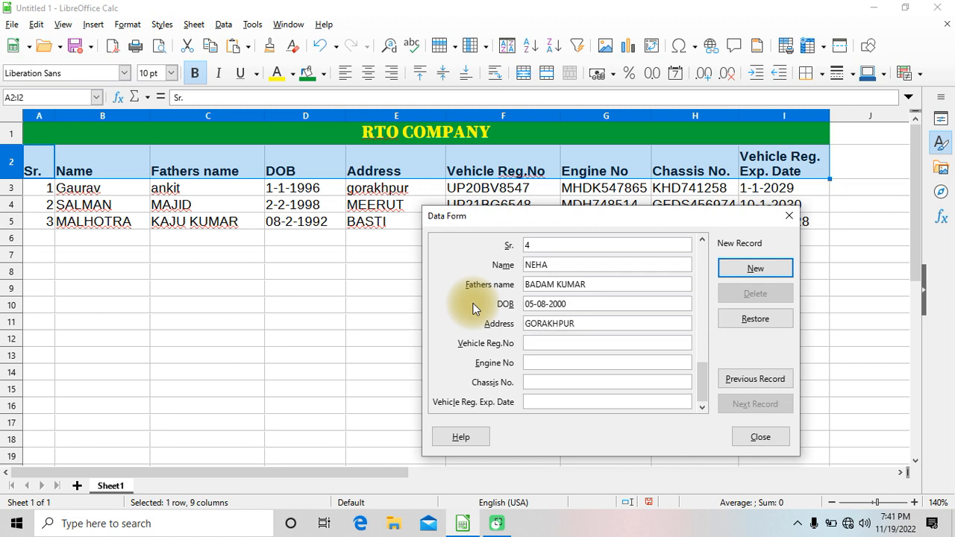
Step: Fill in the vehicle registration number and engine number for record 4
text(UP15ASD852147)
key(Tab)
text(KLUH258741)
key(Tab)
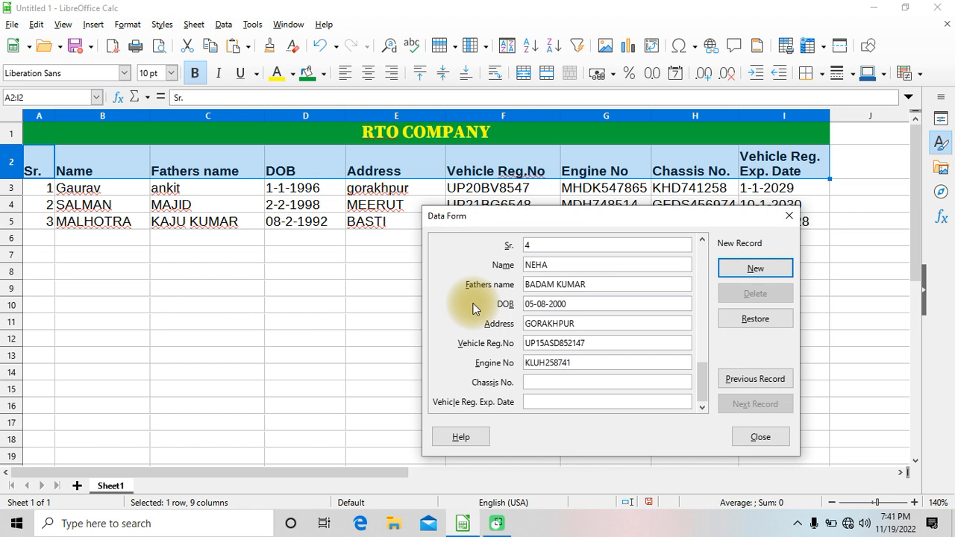
Step: Fill in record 4's chassis number, set its registration expiry date to 18-09-2027, and add the record
text(POI96325874)
key(Tab)
text(18-09-2027)
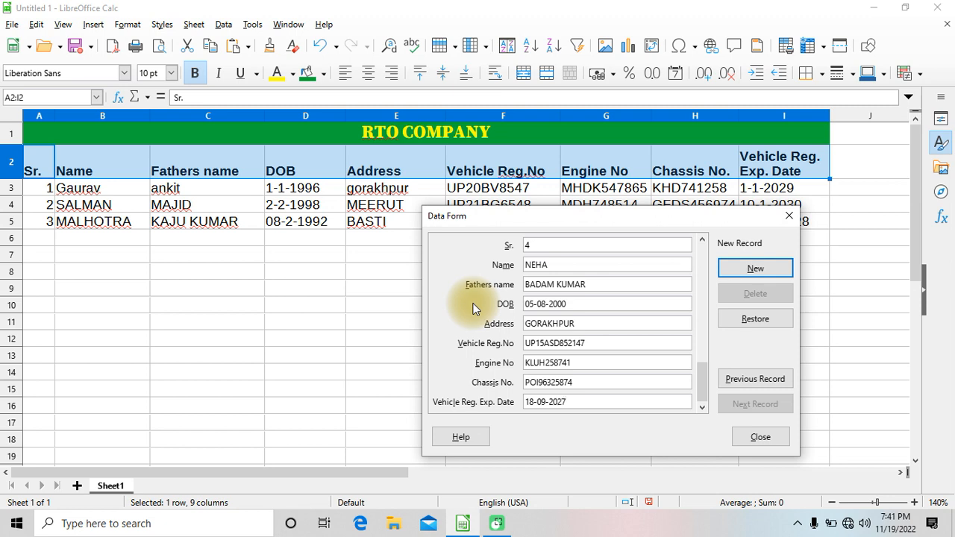
key(Return)
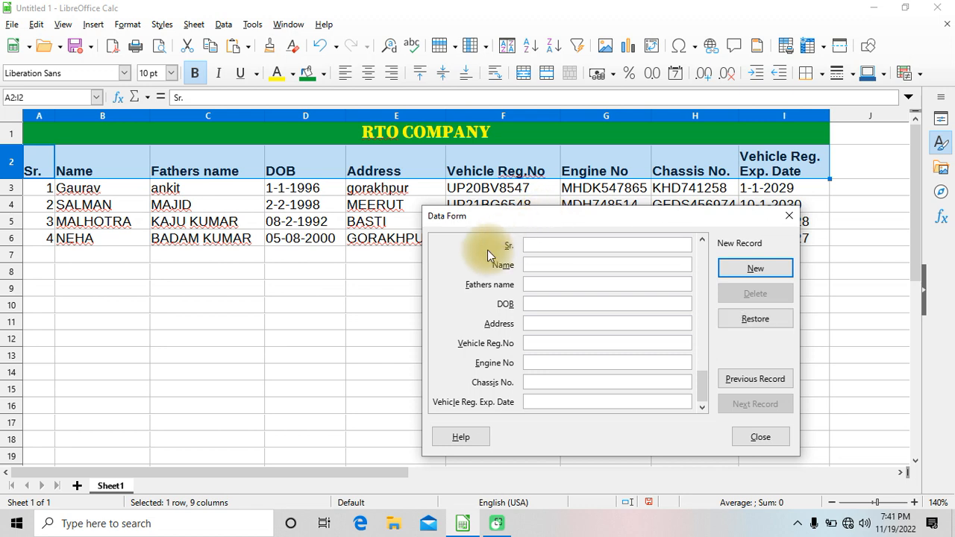
Step: Start the fifth record with Sr. 5 and fill in the owner's name and father's name
text(5)
key(Tab)
text(SHAAN)
key(Tab)
text(CLASSES)
key(Tab)
Step: Fill in the date of birth and address for record 5
text(01-01-)
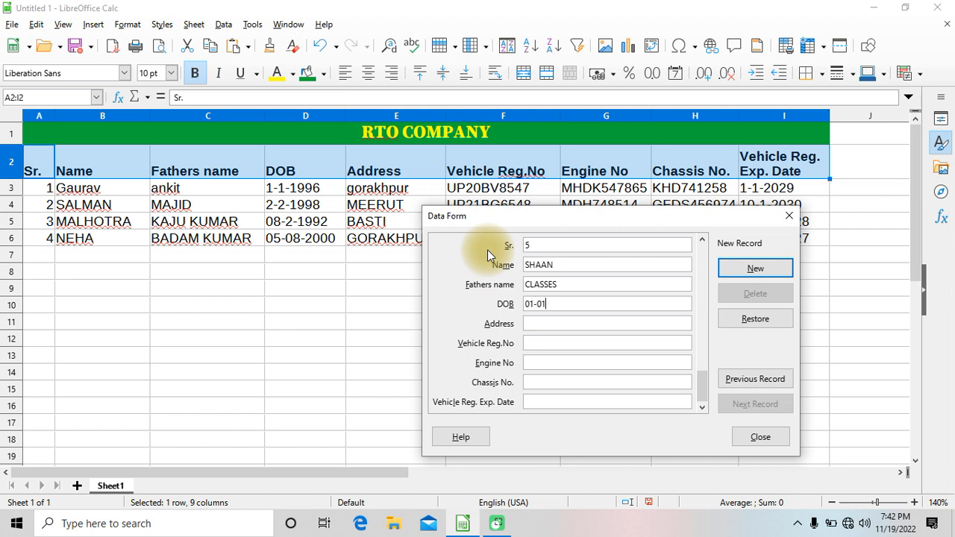
text(22)
key(Tab)
text(GORAKHPUR)
key(Tab)
Step: Fill in the vehicle registration number and engine number for record 5
text(UP)
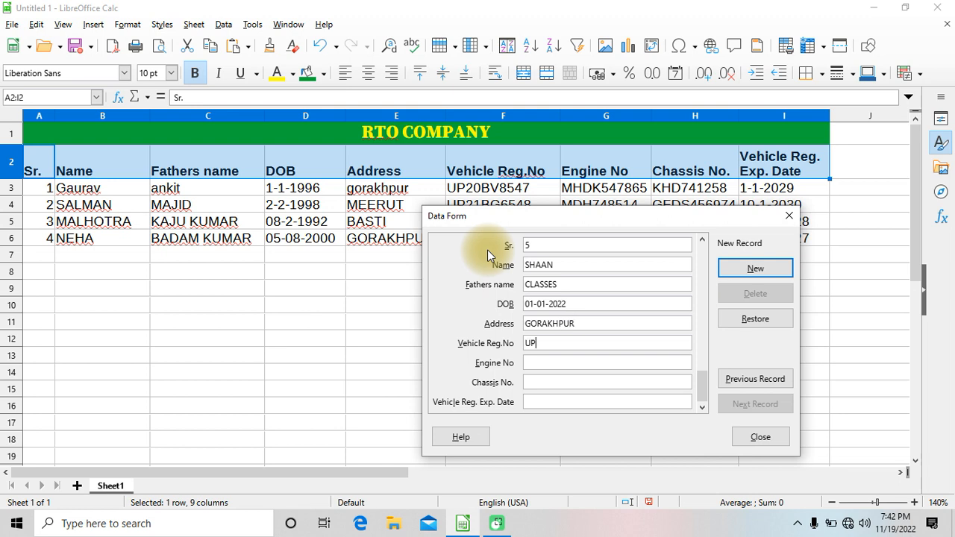
text(7412856)
key(Tab)
text(XSDEW7854)
key(Tab)
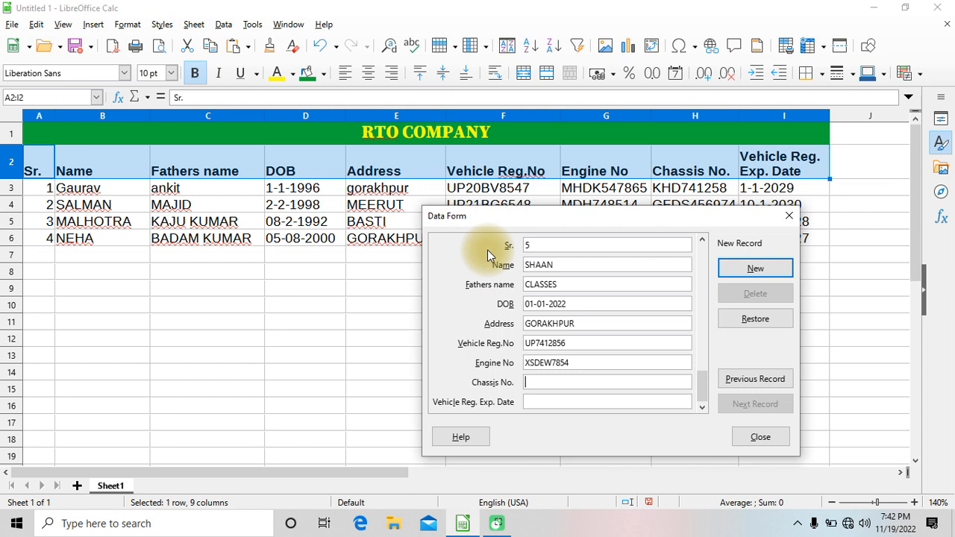
Step: Fill in record 5's chassis number, set its registration expiry date to 25-04-2050, and add the record
text(HGT5478)
text(25-)
text(04-)
text(2050)
key(Return)
Step: Move the data form below the filled rows to review the records in the table
drag(554, 211, 412, 304)
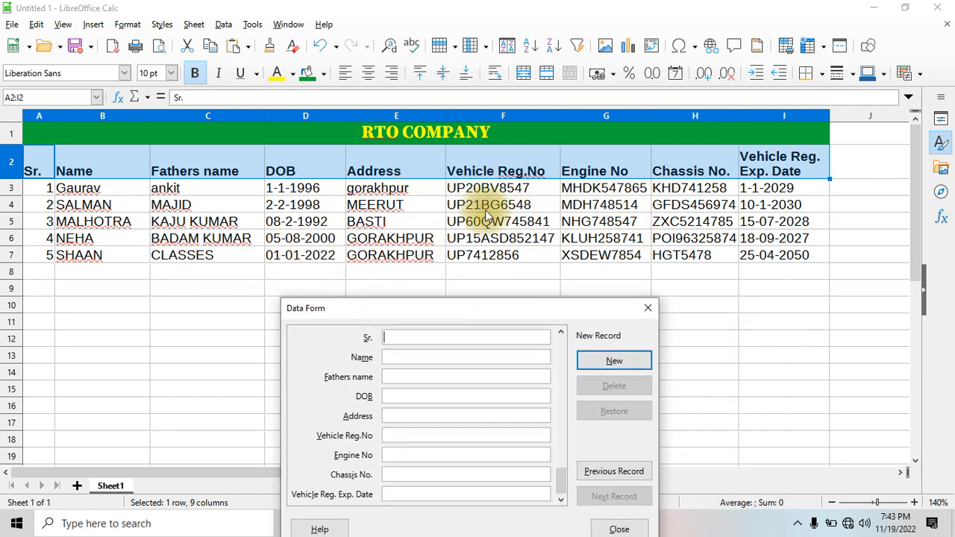
drag(470, 311, 564, 186)
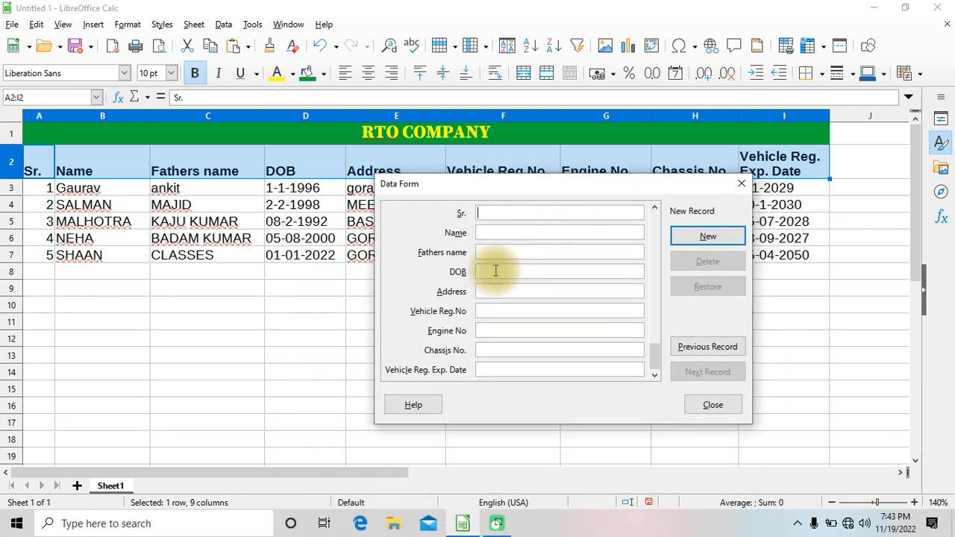
drag(477, 192, 378, 320)
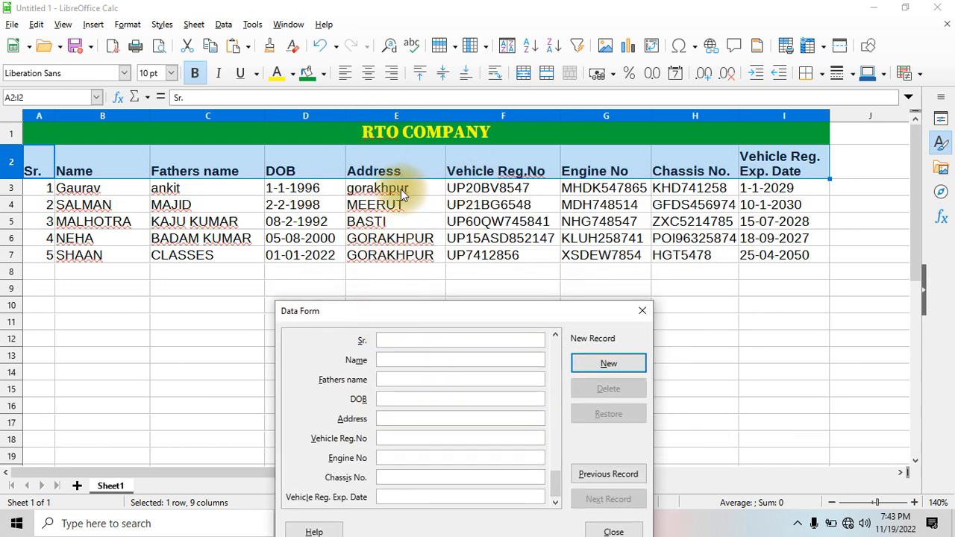